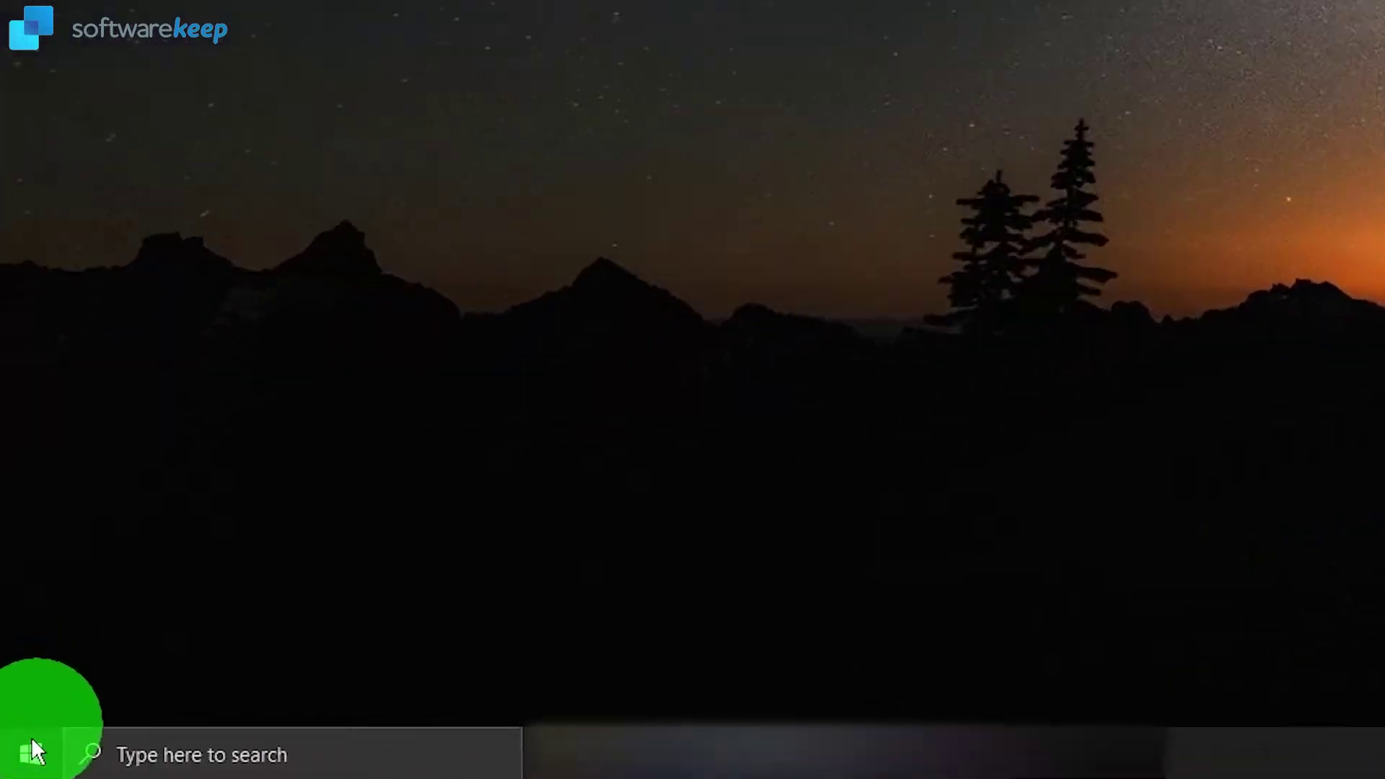
# Step: Open Windows Settings and go to Notifications & actions by searching 'not'
pyautogui.click(17, 763)
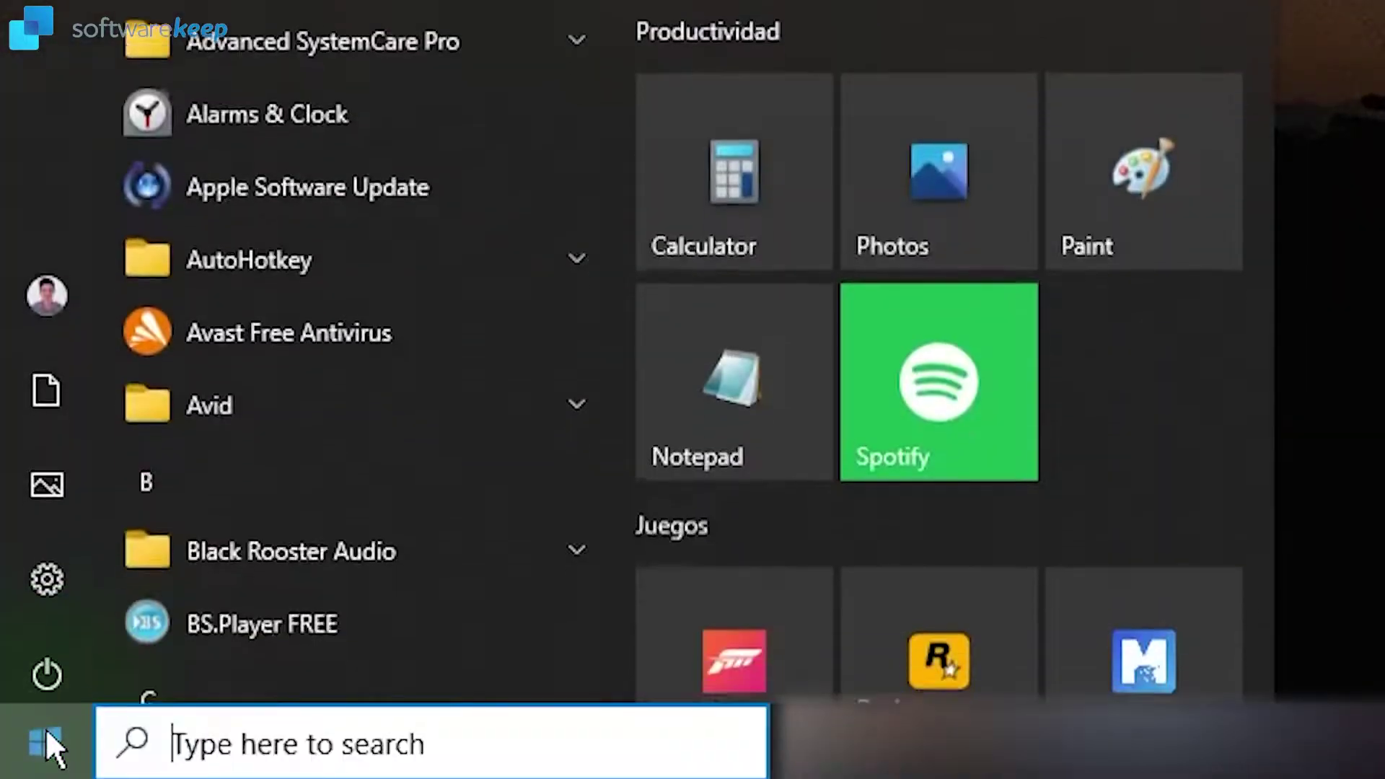
pyautogui.click(19, 698)
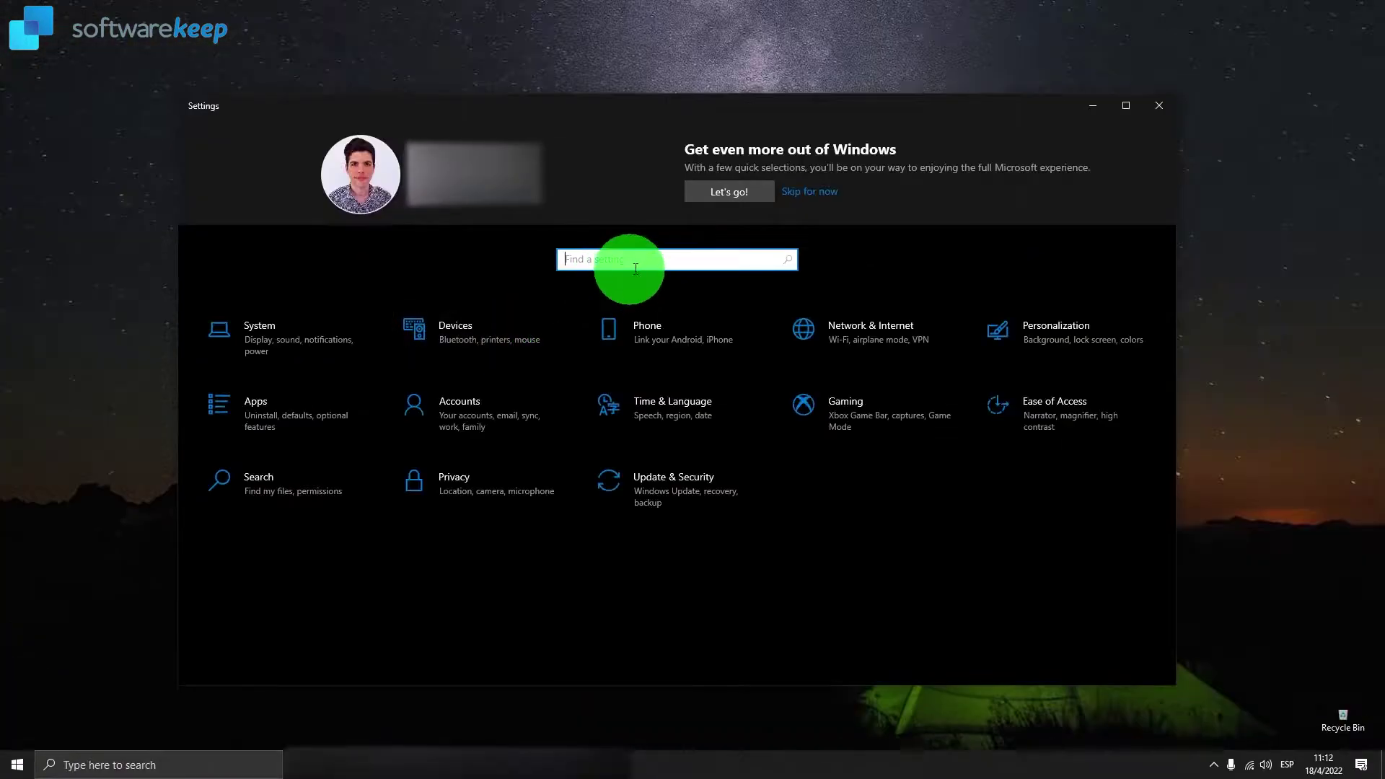
pyautogui.write('notifi')
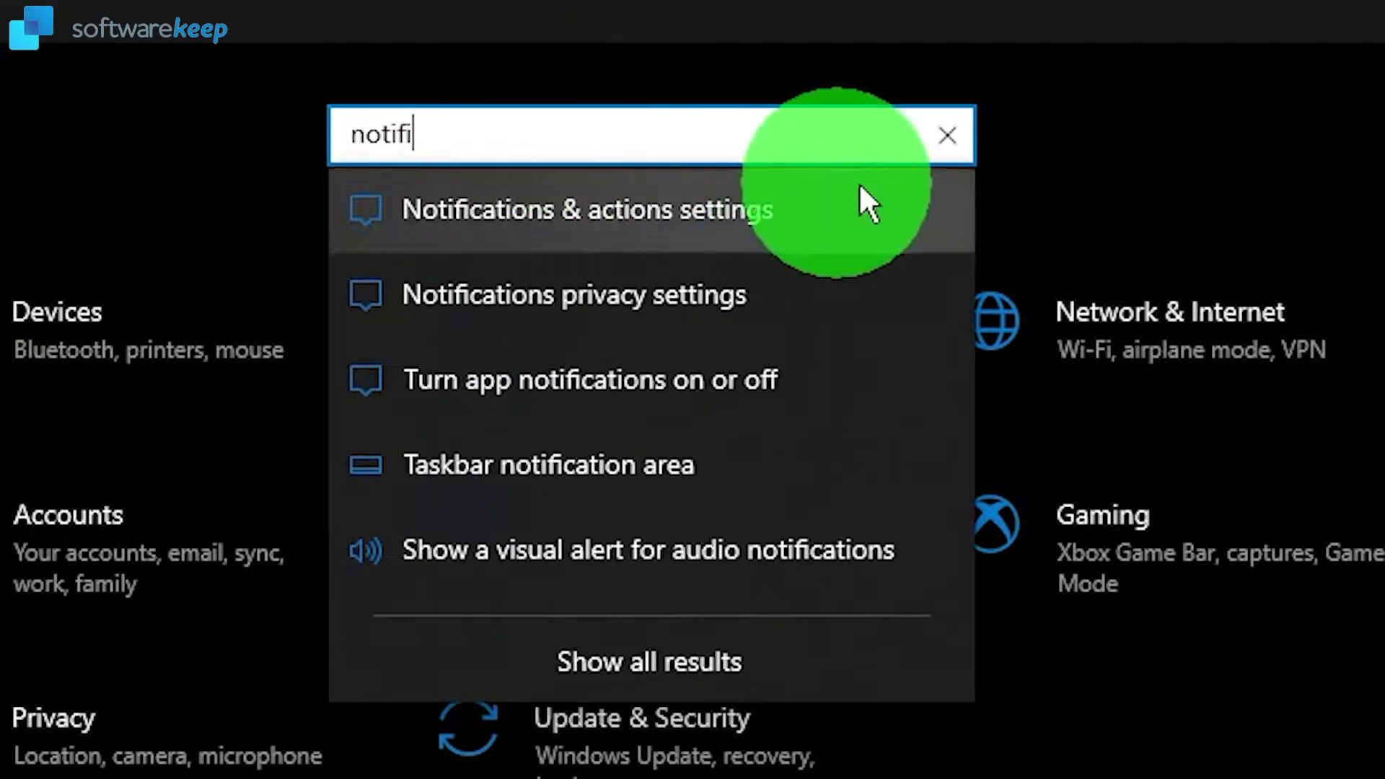
pyautogui.click(923, 215)
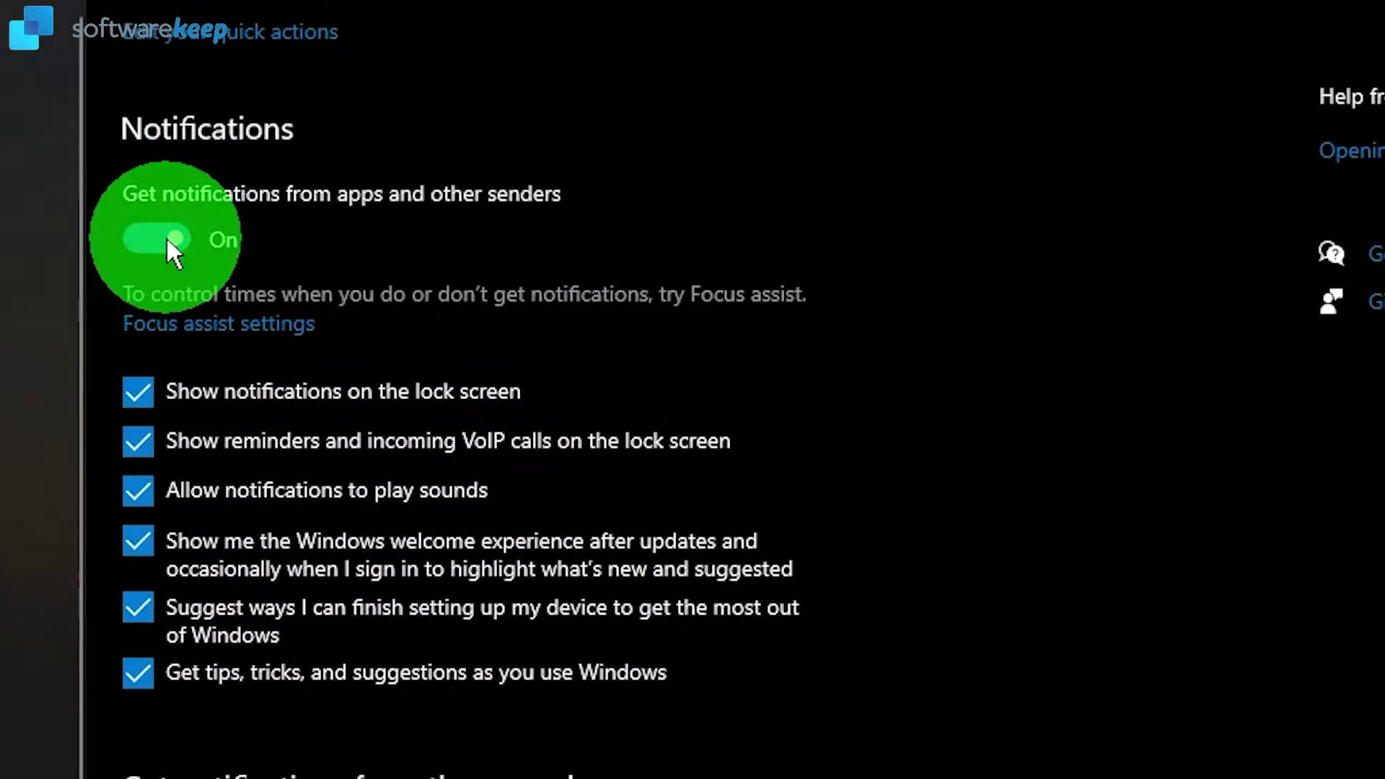
# Step: Turn off app notifications and uncheck the welcome experience, device-setup suggestions and tips options
pyautogui.click(166, 236)
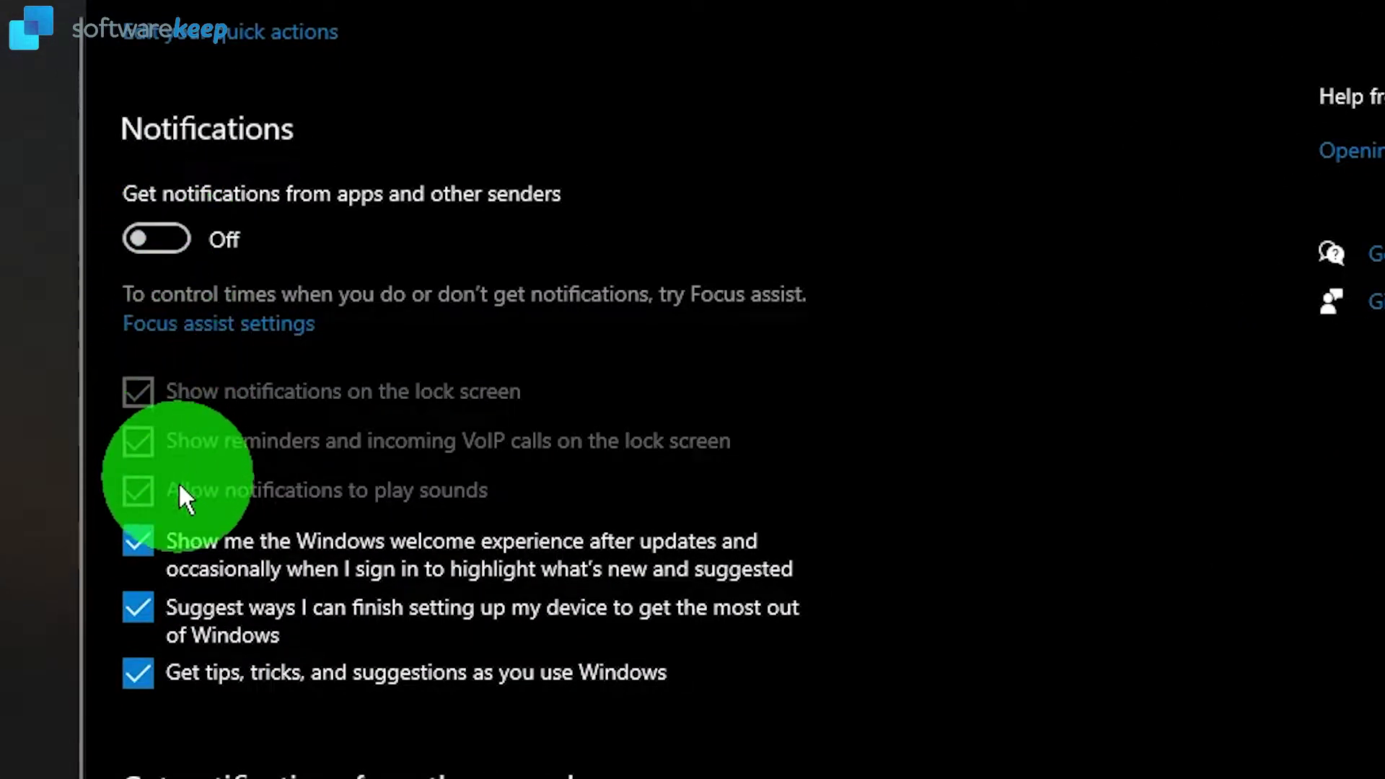
pyautogui.click(143, 540)
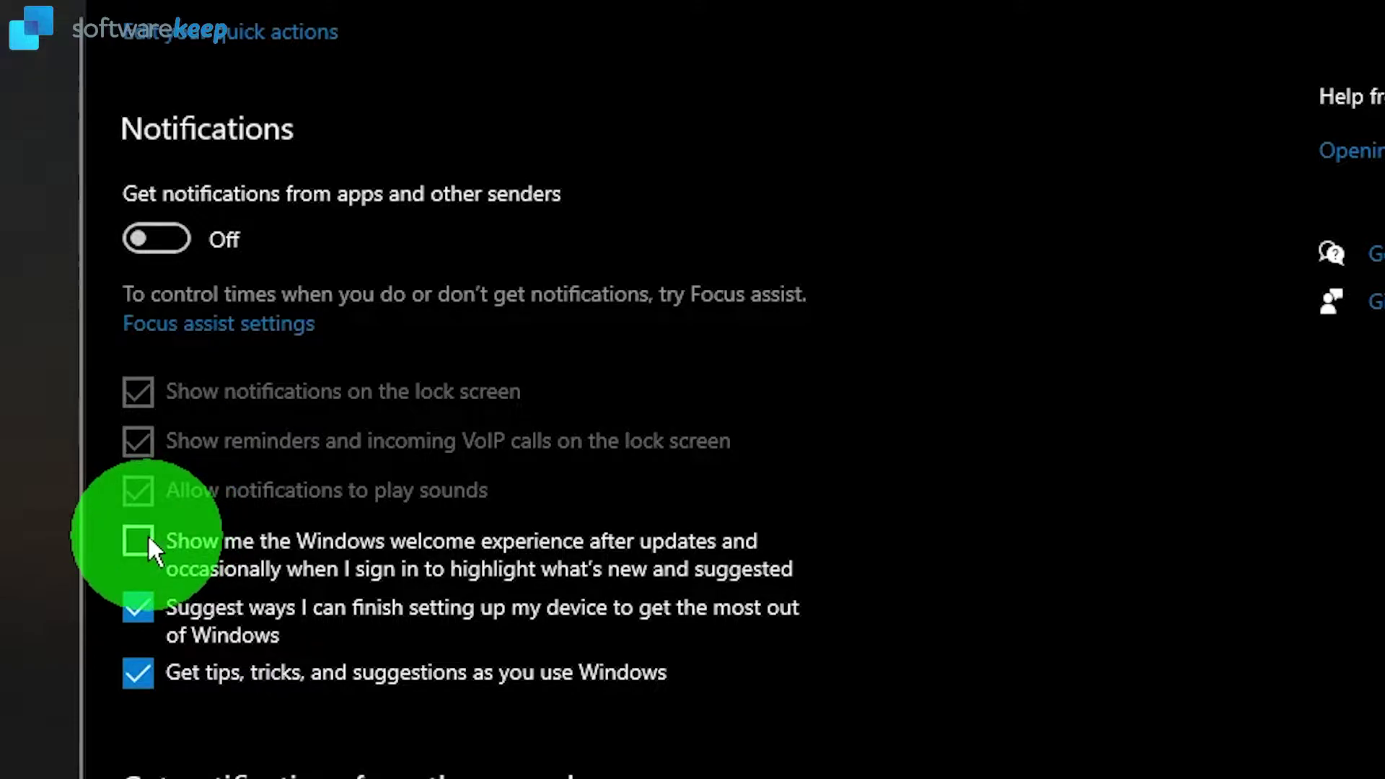
pyautogui.click(142, 607)
pyautogui.click(138, 673)
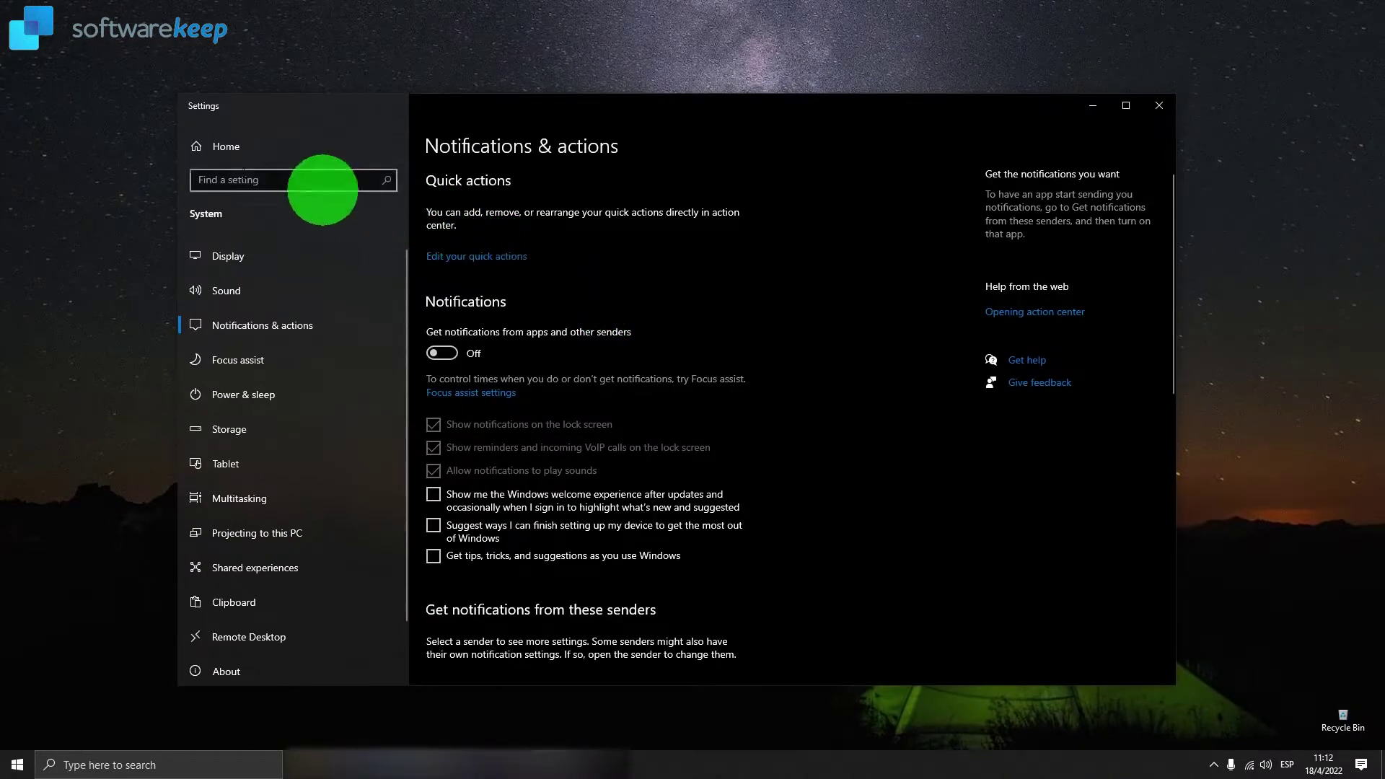
# Step: Set Feedback frequency to Never under Privacy > Diagnostics & feedback, then return to Settings home
pyautogui.click(195, 148)
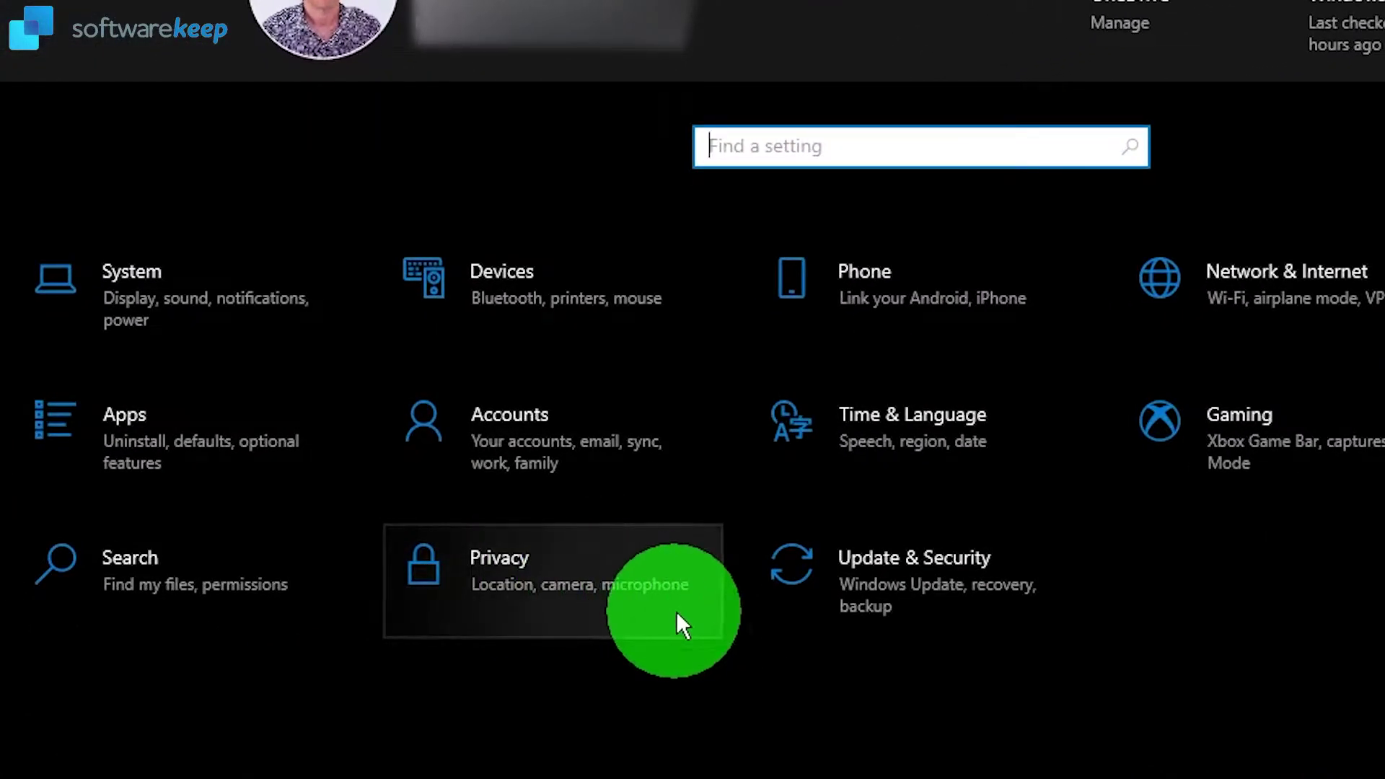
pyautogui.click(689, 628)
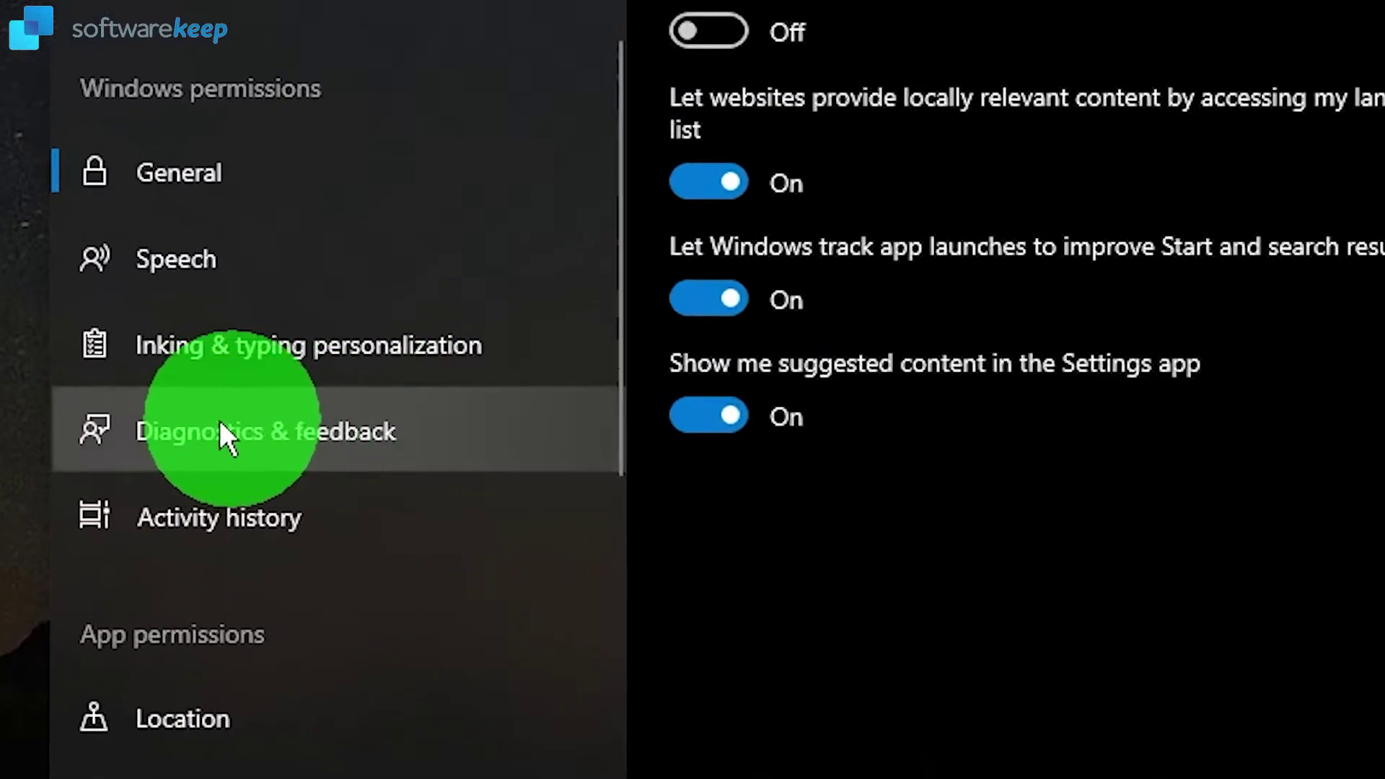
pyautogui.click(362, 406)
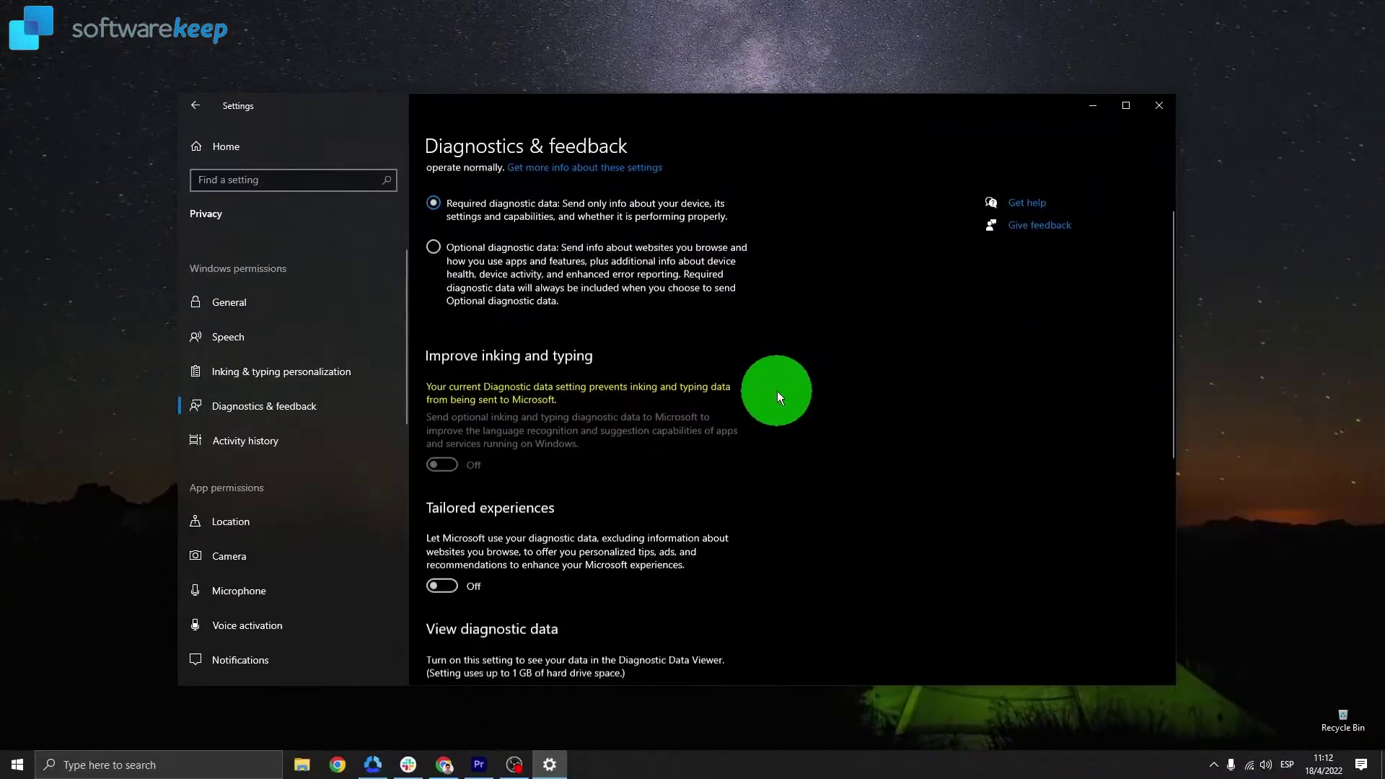
pyautogui.scroll(-5, 776, 390)
pyautogui.scroll(-3, 779, 396)
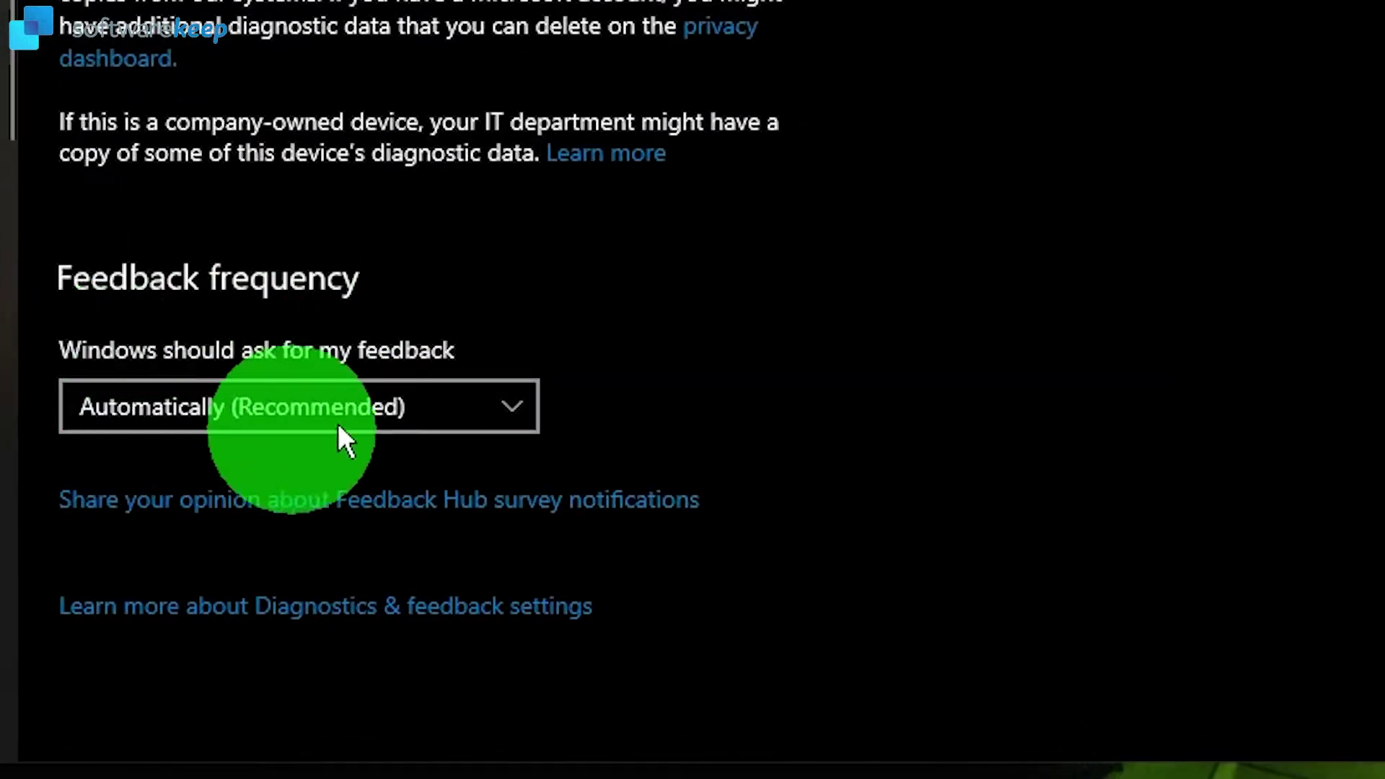
pyautogui.click(585, 536)
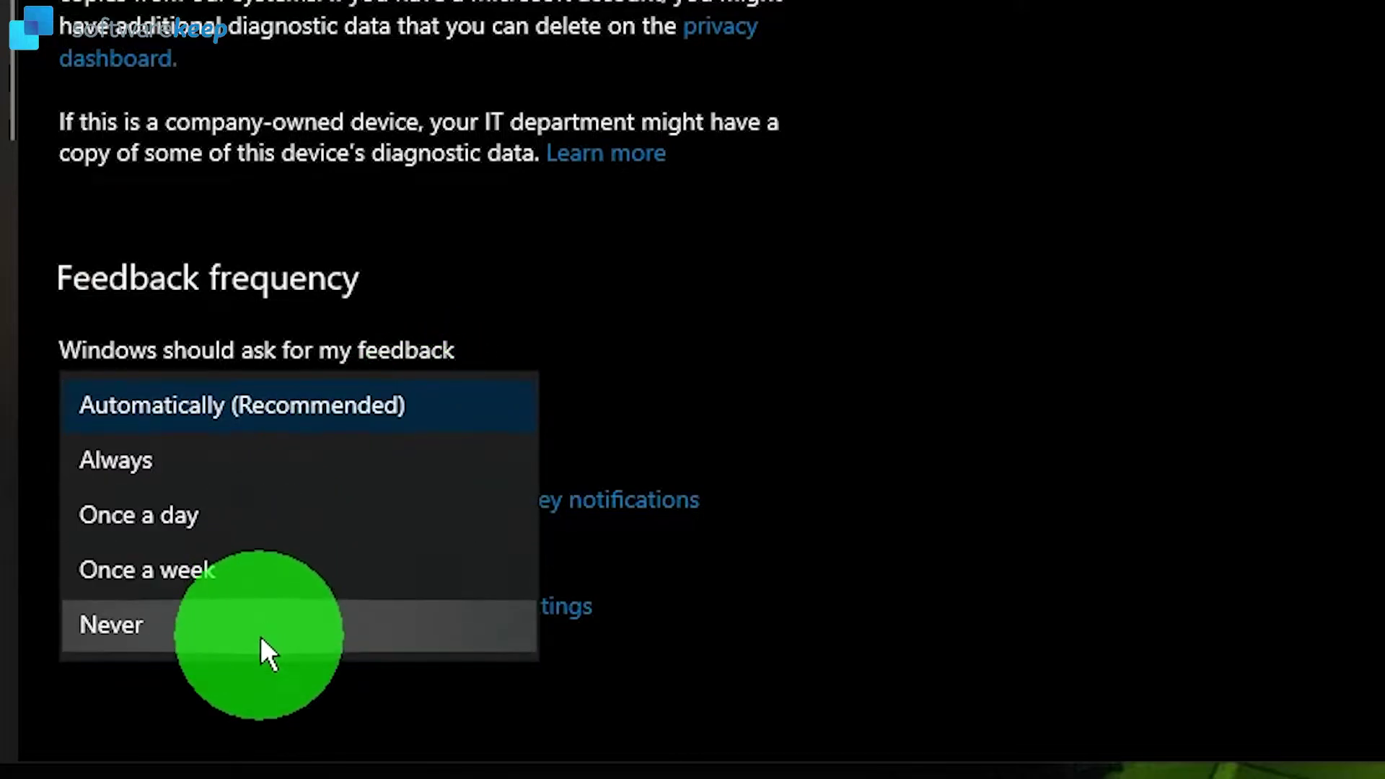
pyautogui.click(282, 636)
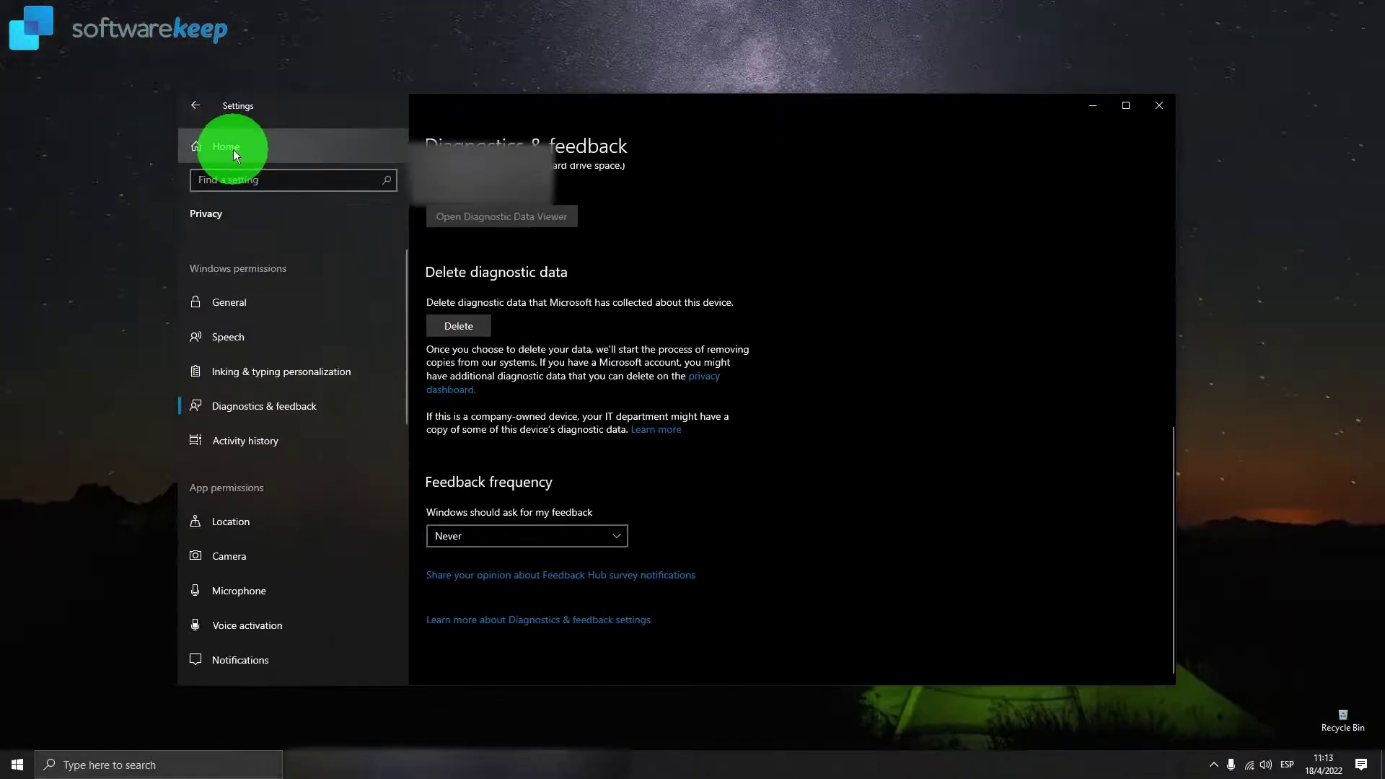
pyautogui.click(232, 150)
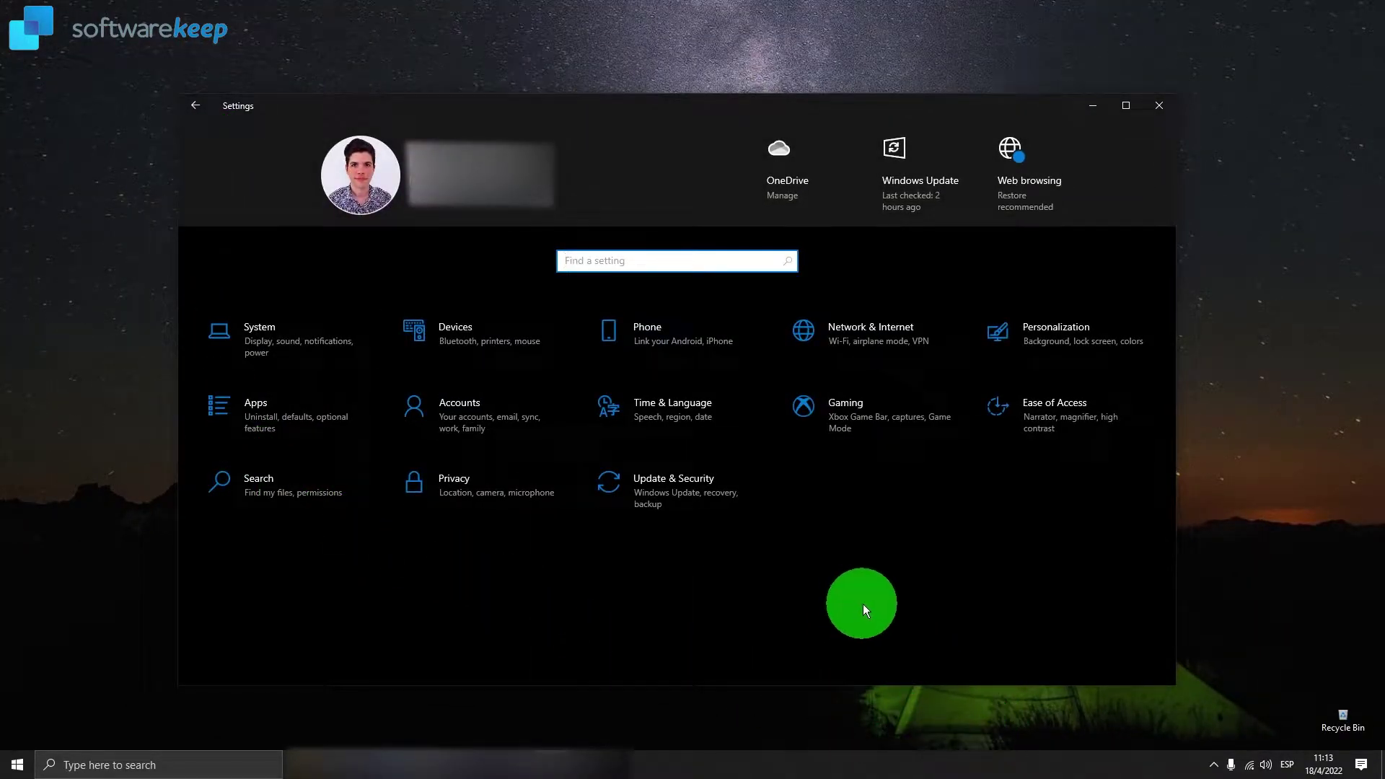
# Step: Close Settings and launch Microsoft Store by searching 'stor' from Start
pyautogui.click(1167, 107)
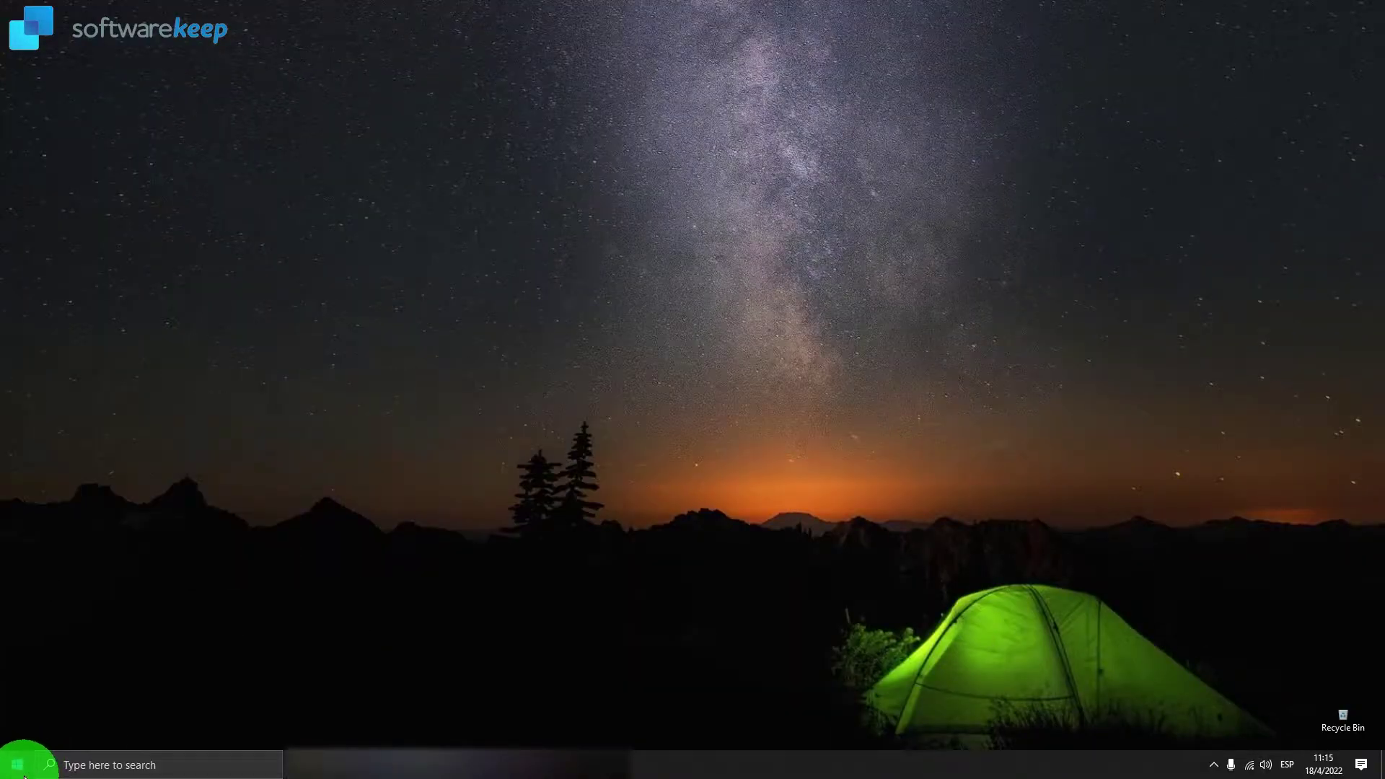
pyautogui.click(24, 775)
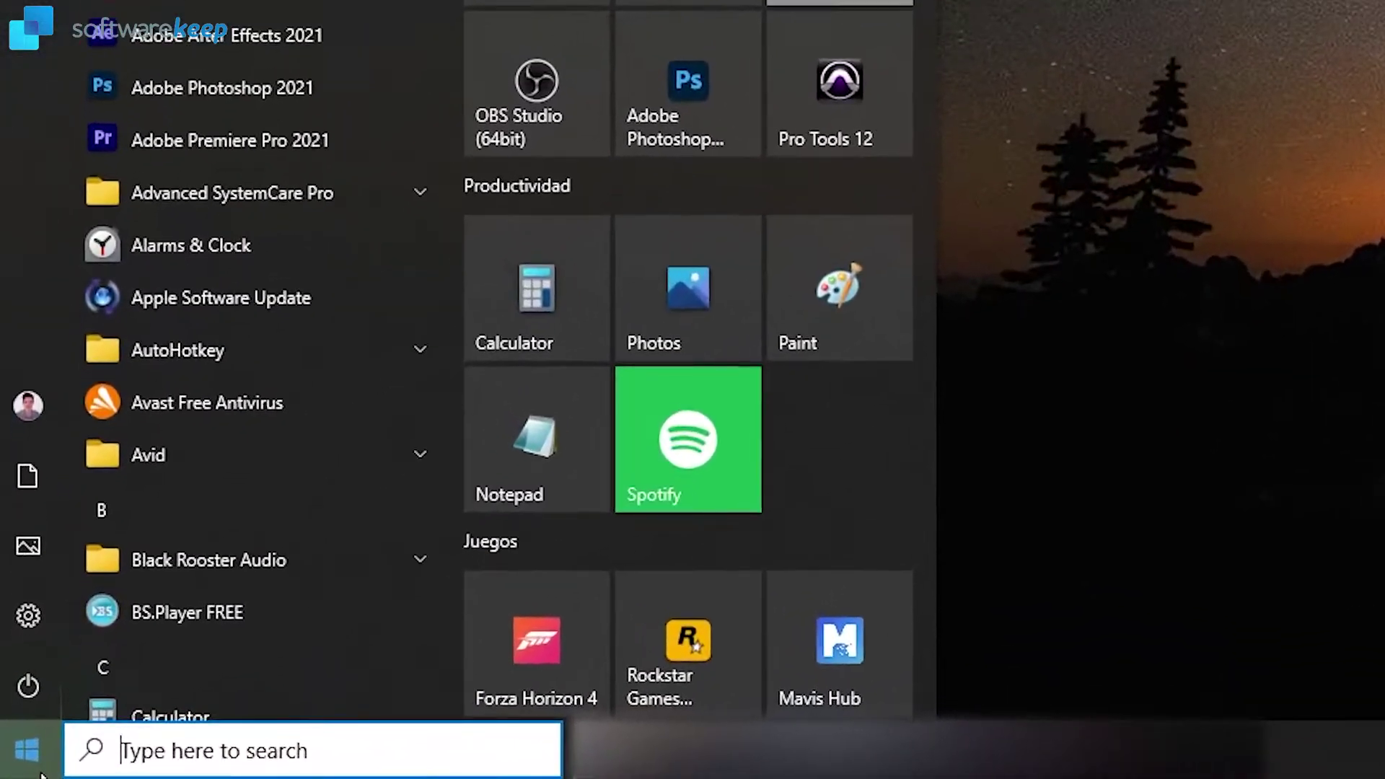
pyautogui.write('store')
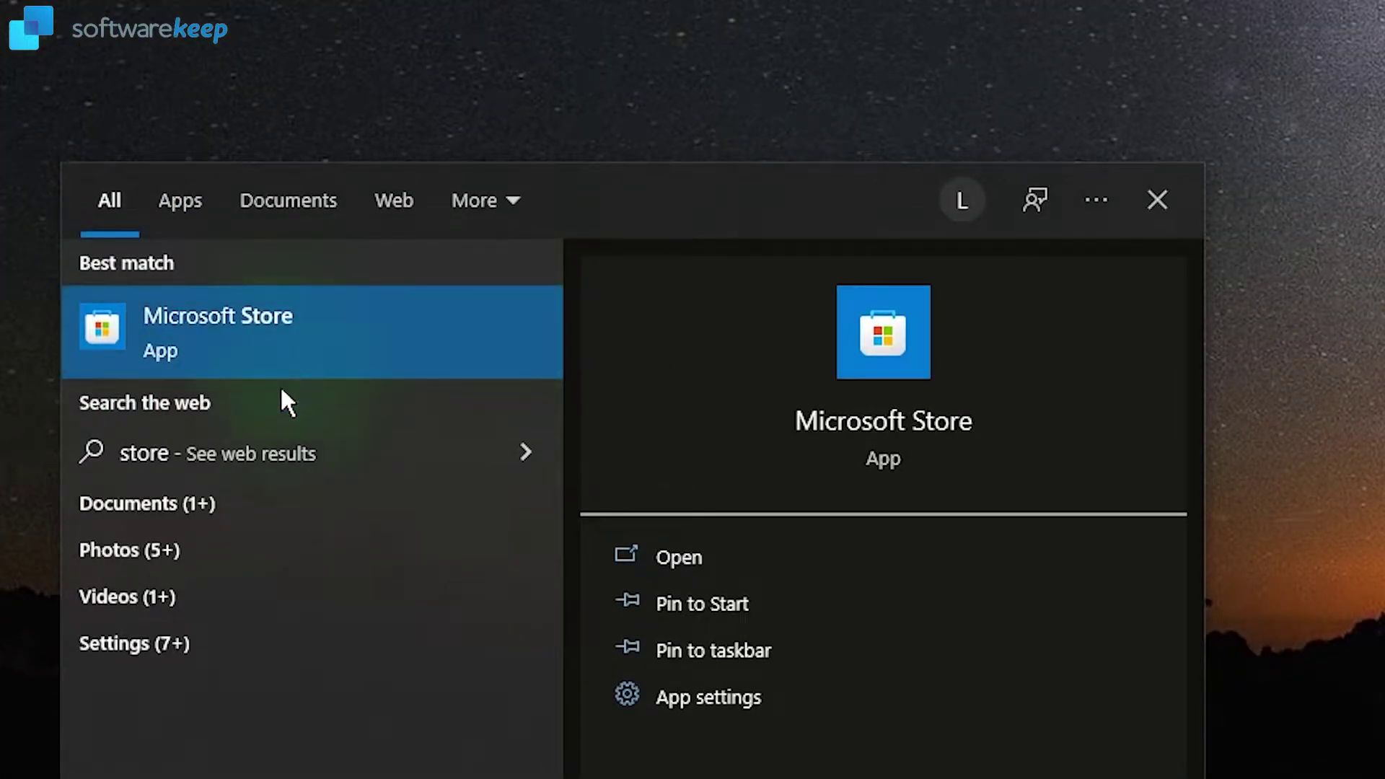
pyautogui.click(704, 562)
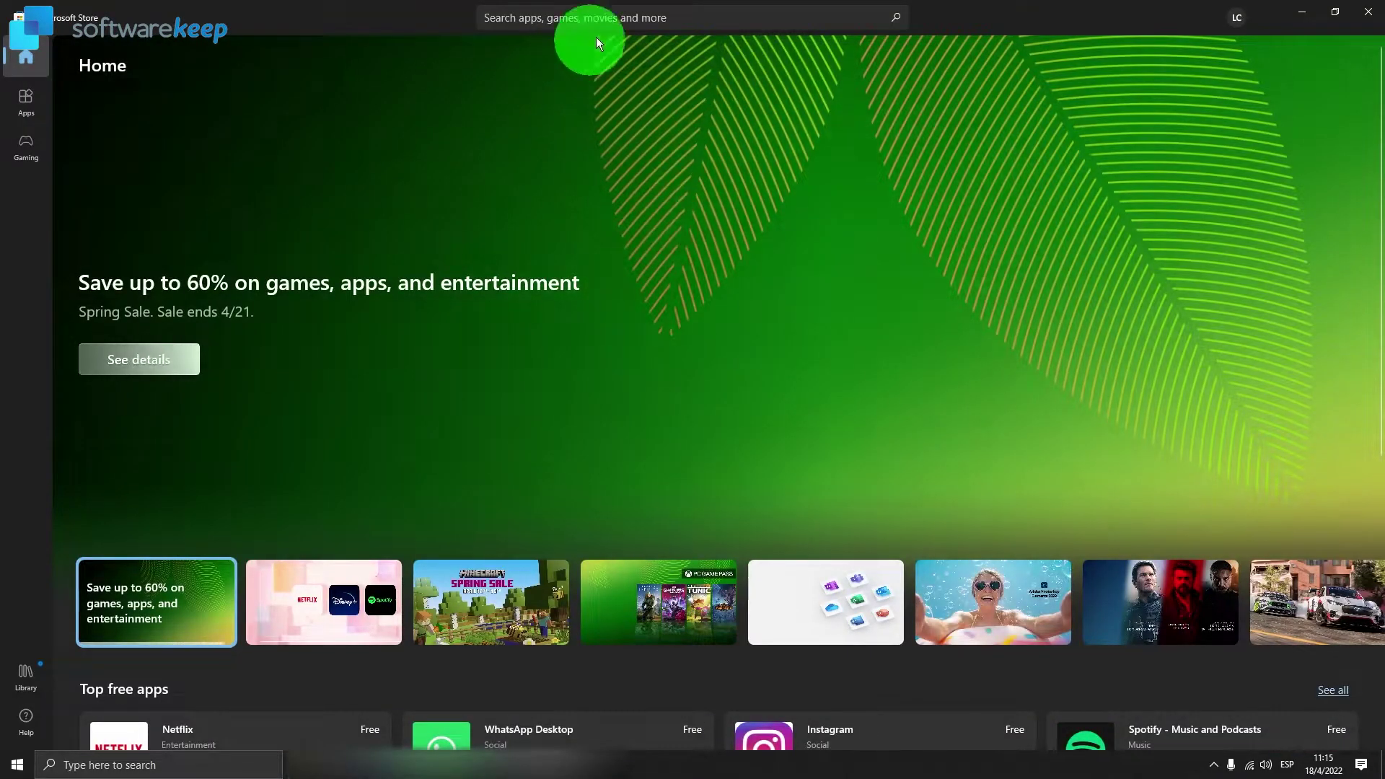
# Step: Search the Store for 'transl' and open the TranslucentTB listing
pyautogui.click(667, 16)
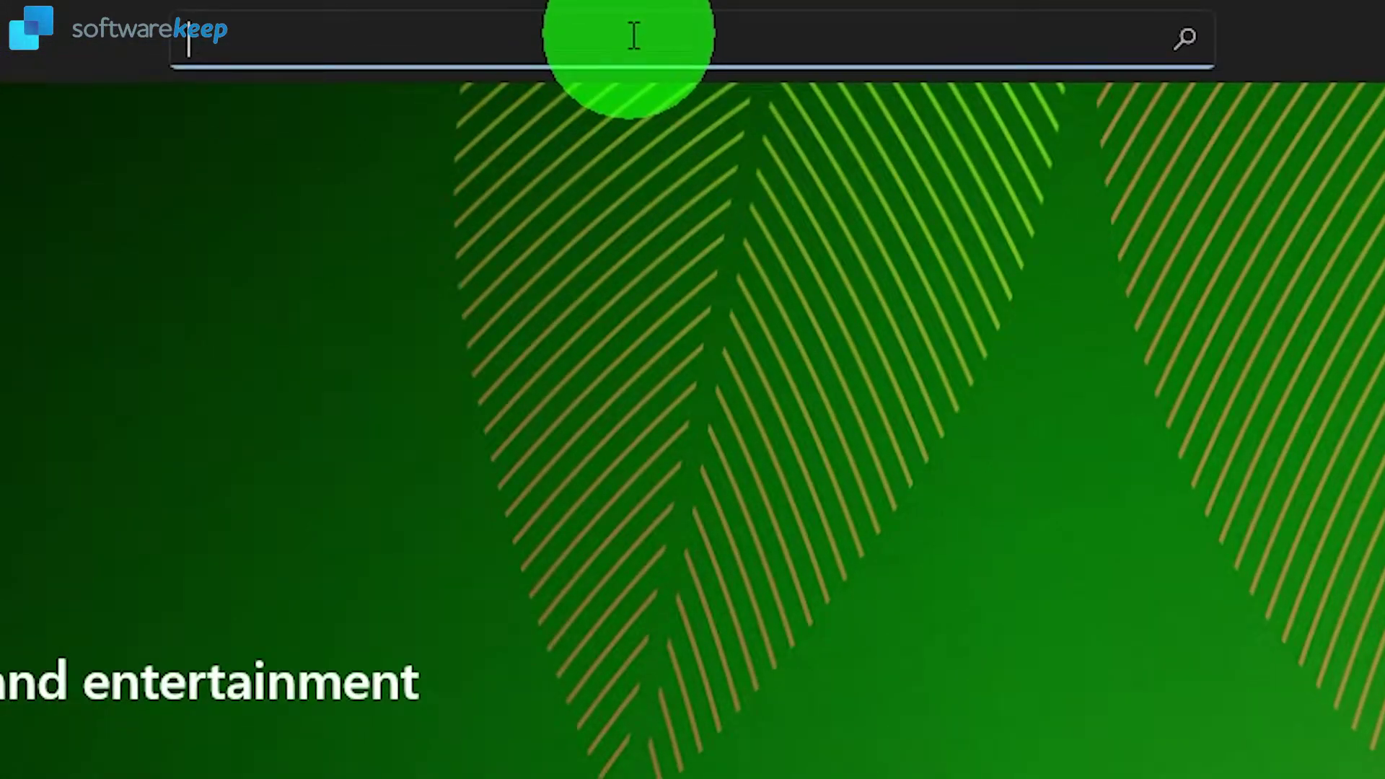
pyautogui.write('tra')
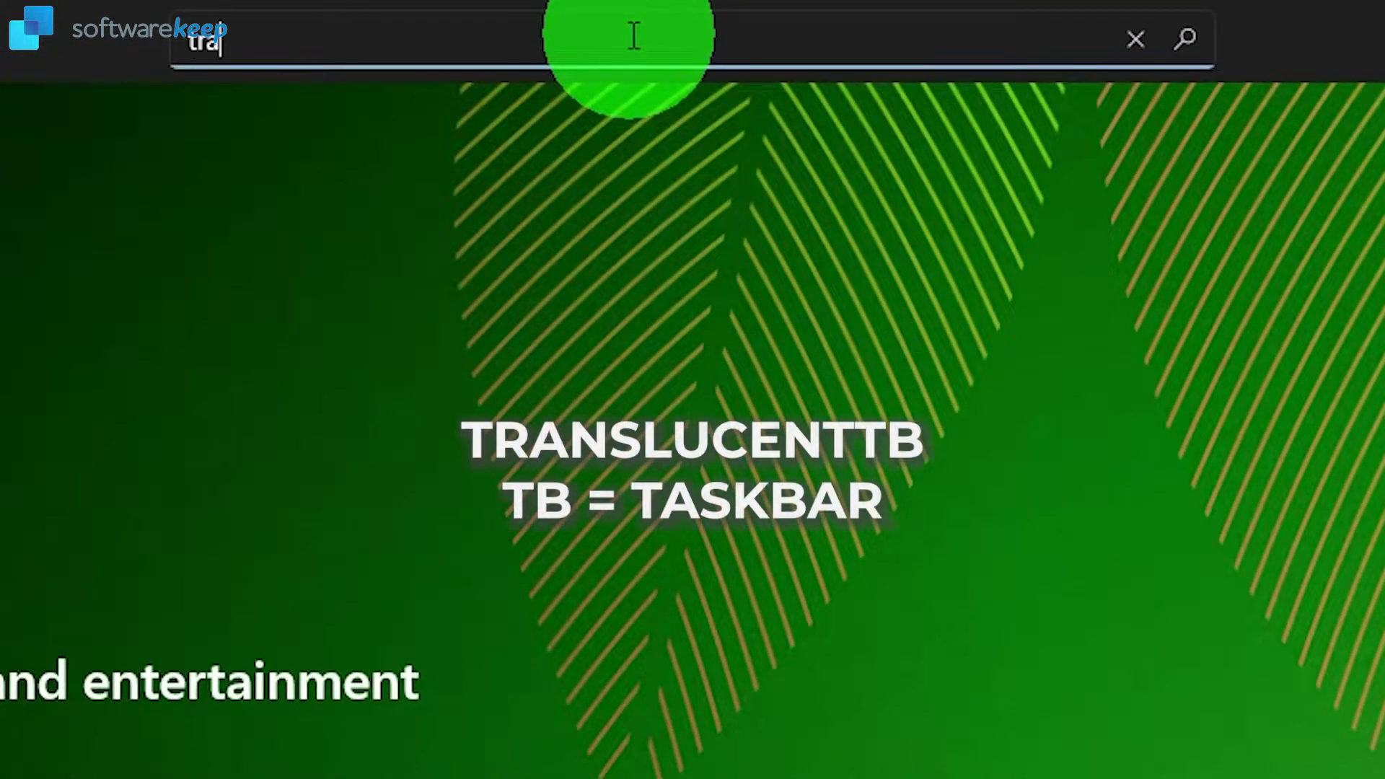
pyautogui.write('nslucent')
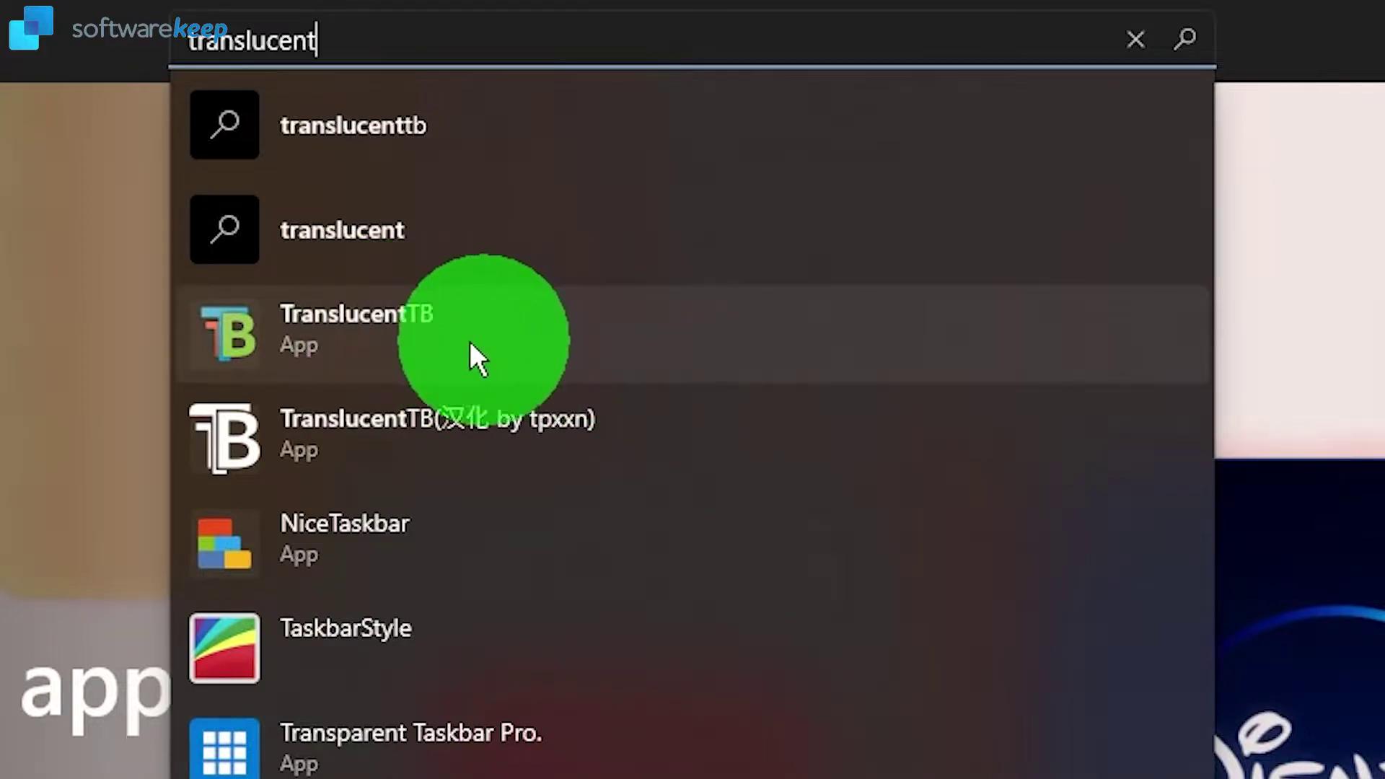
pyautogui.click(525, 345)
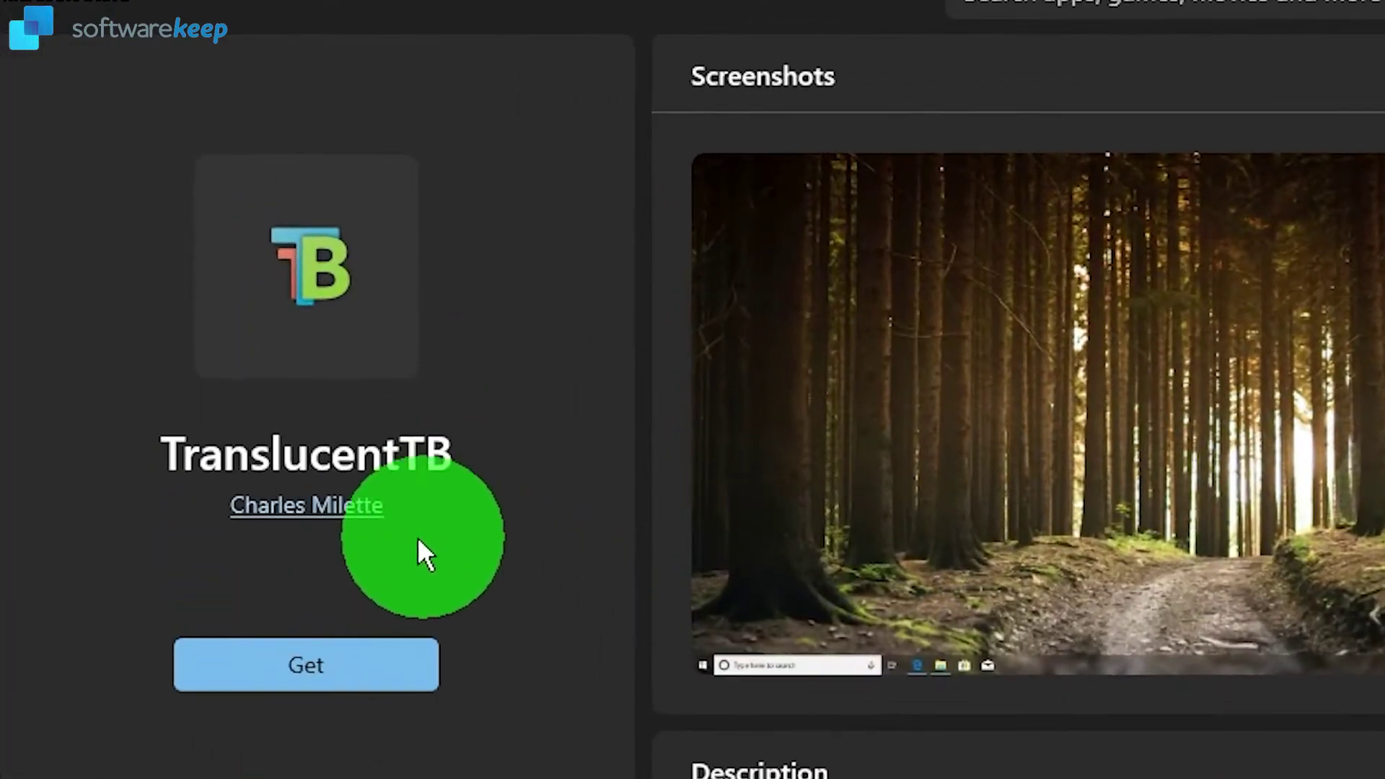
# Step: Install and launch TranslucentTB, dismiss its welcome screen, and minimise the Store
pyautogui.click(314, 673)
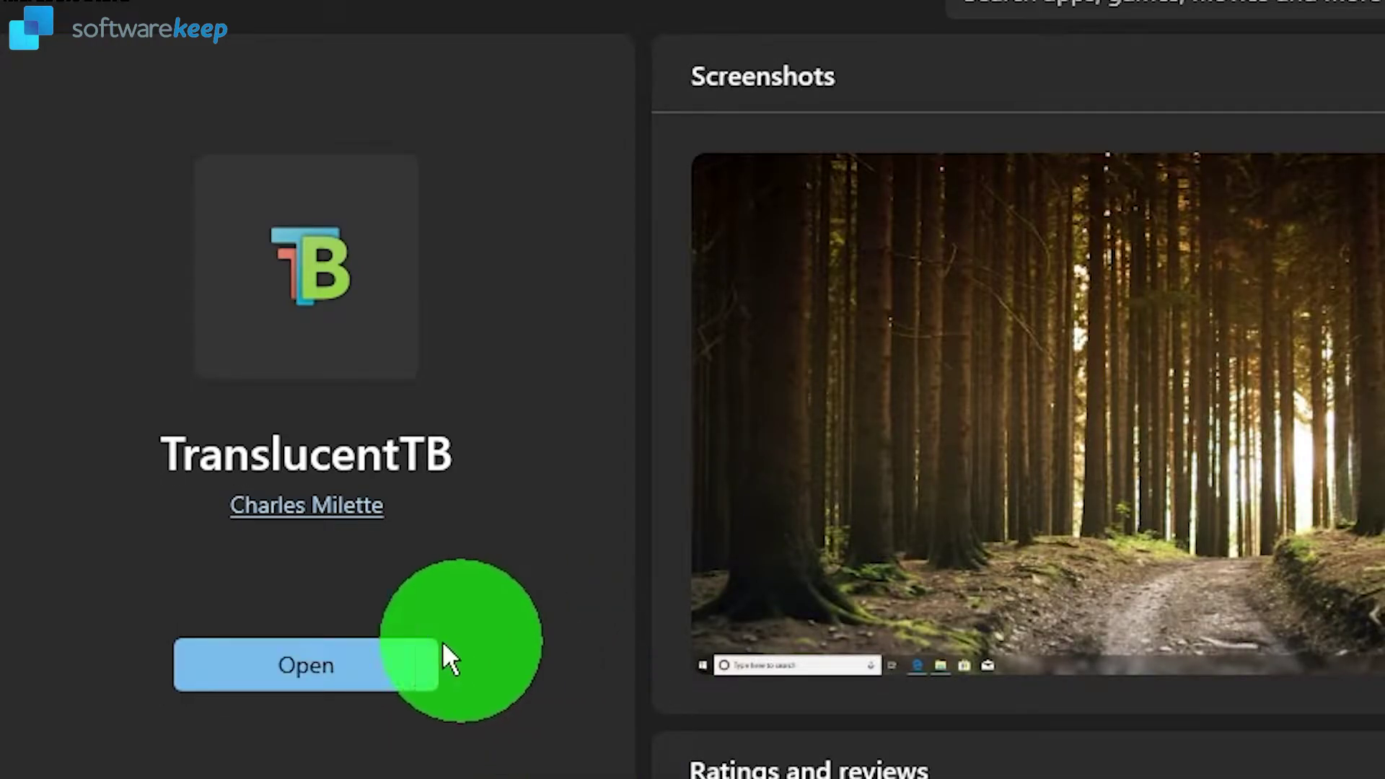
pyautogui.click(360, 666)
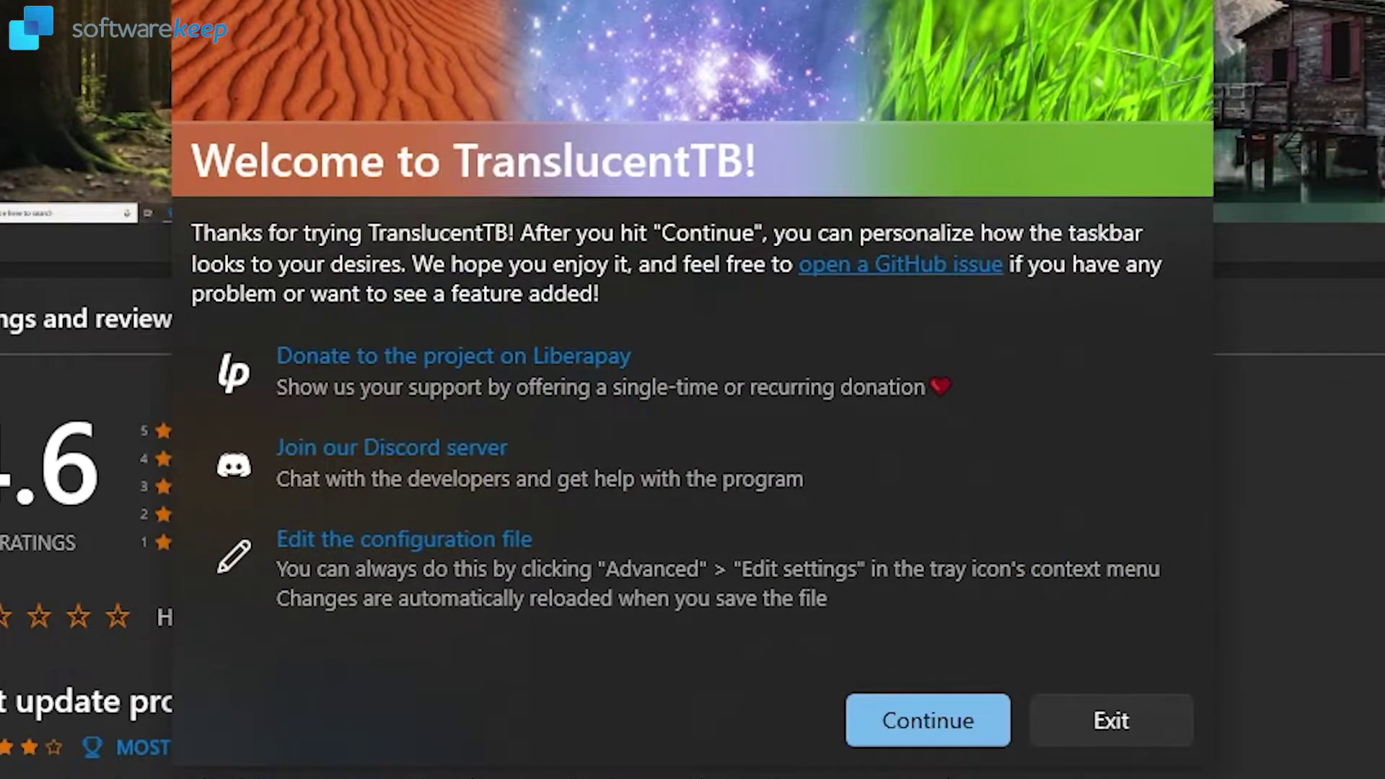
pyautogui.click(927, 720)
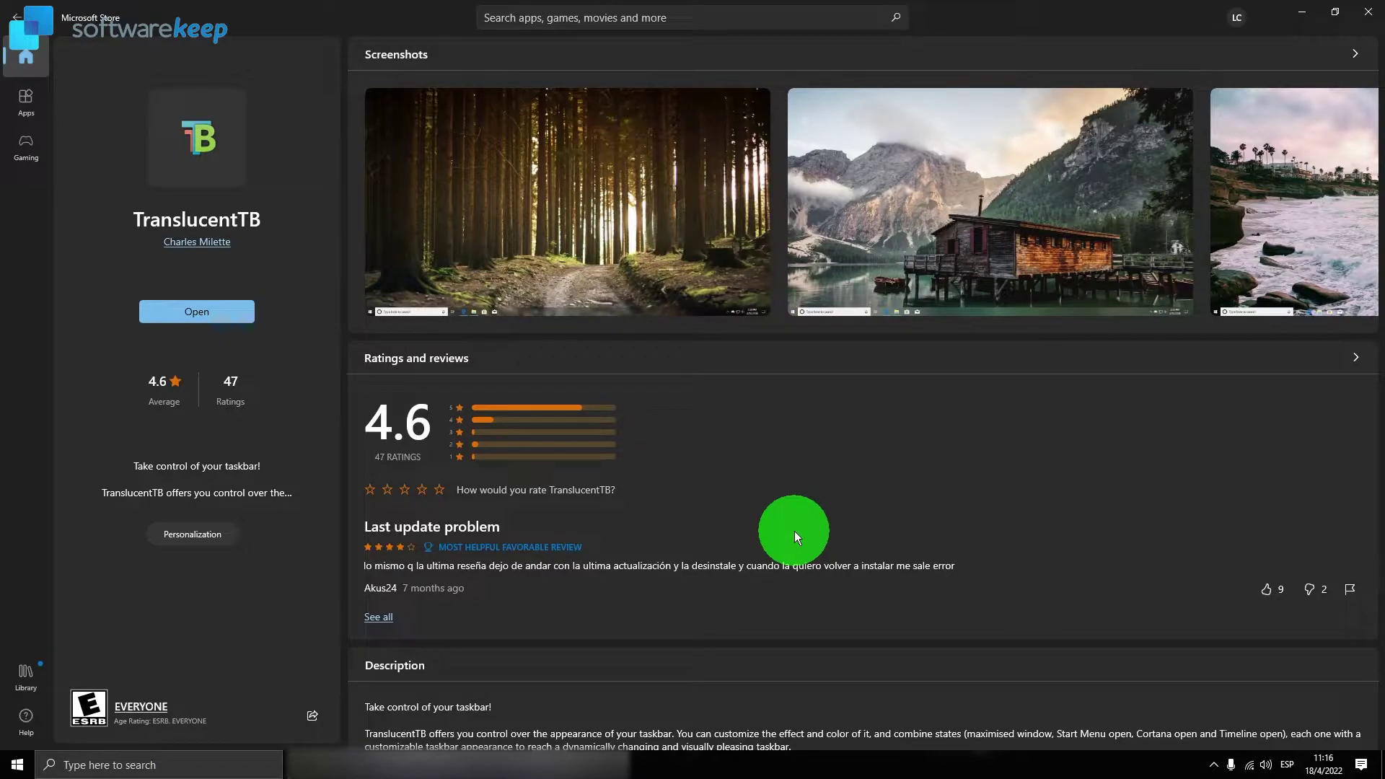
pyautogui.click(1300, 18)
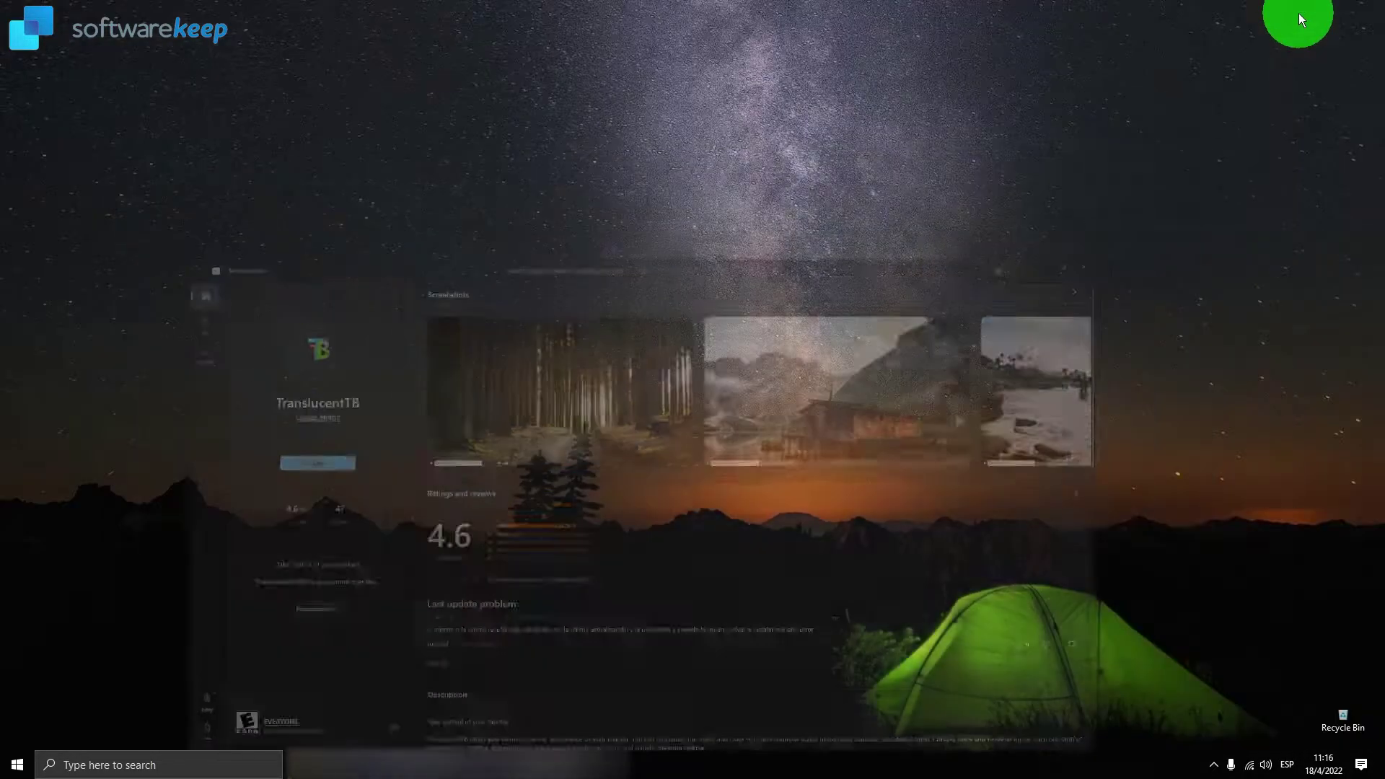
pyautogui.click(851, 397)
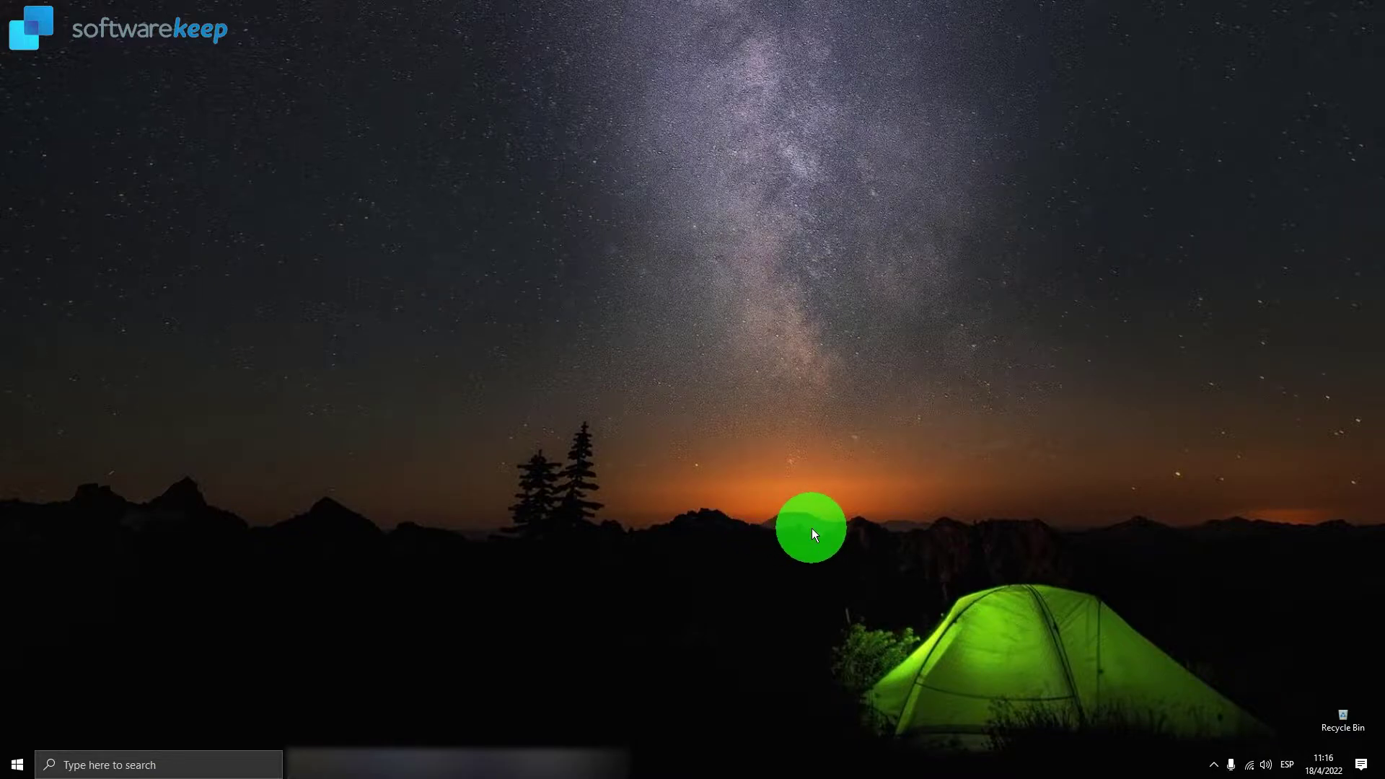
# Step: Apply the Windows 10 theme from the desktop's Personalize > Themes page, then close Settings
pyautogui.rightClick(903, 462)
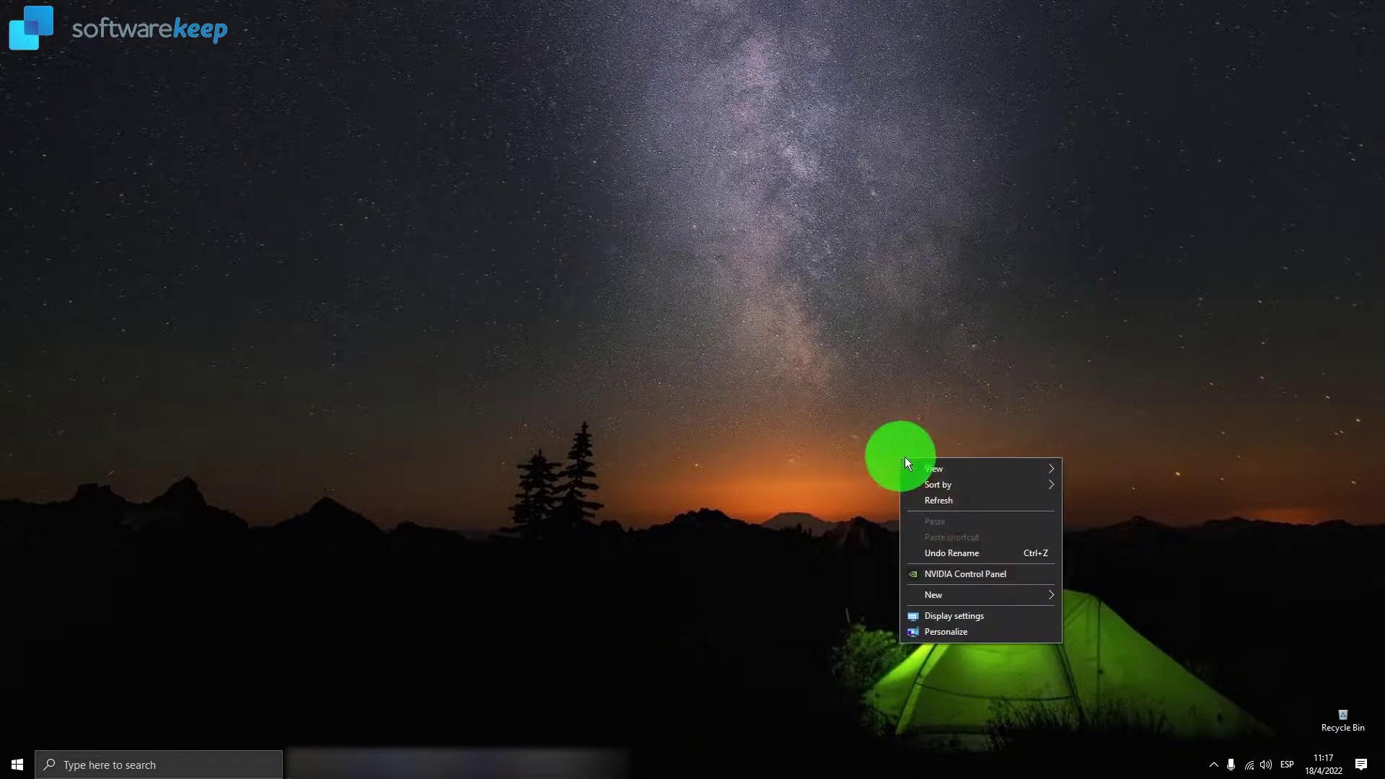
pyautogui.click(930, 631)
pyautogui.scroll(-3, 794, 361)
pyautogui.click(742, 469)
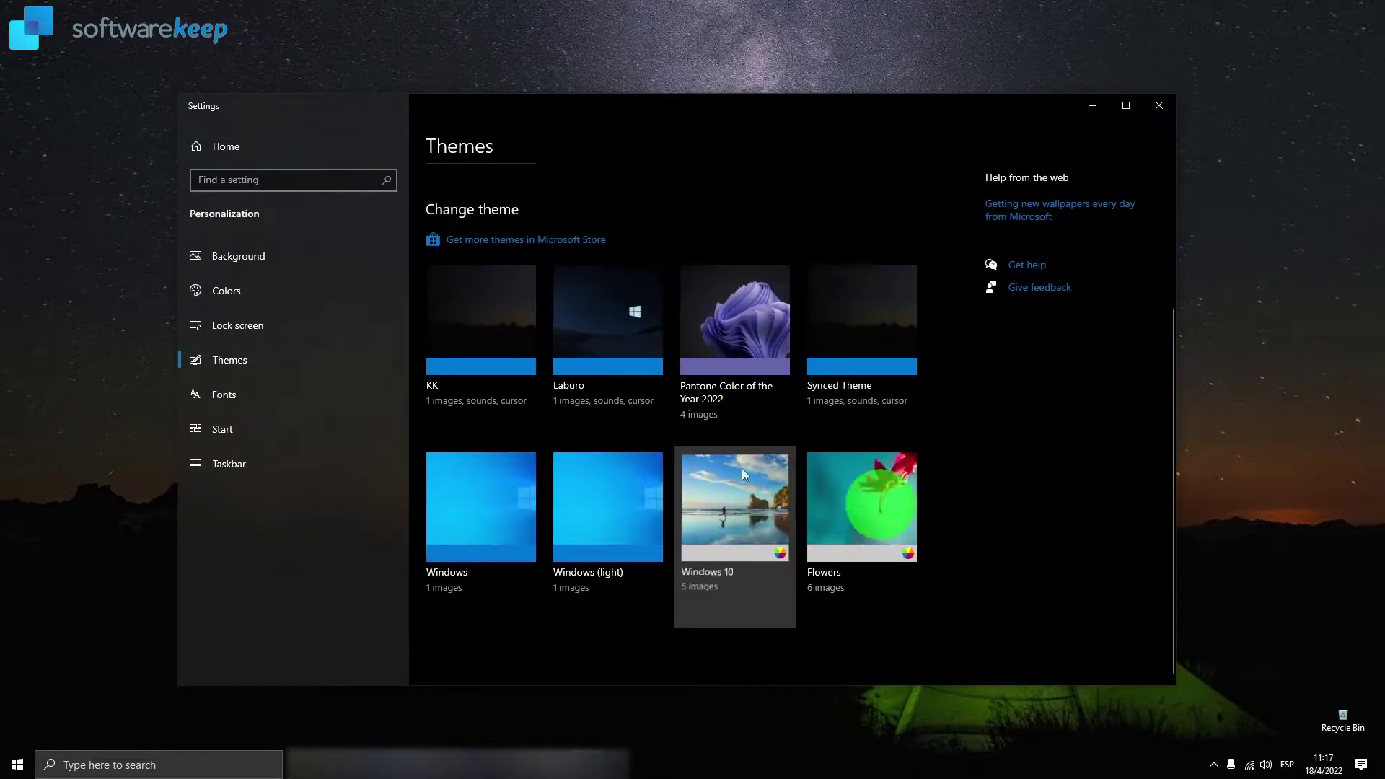
pyautogui.hotkey('alt', 'F4')
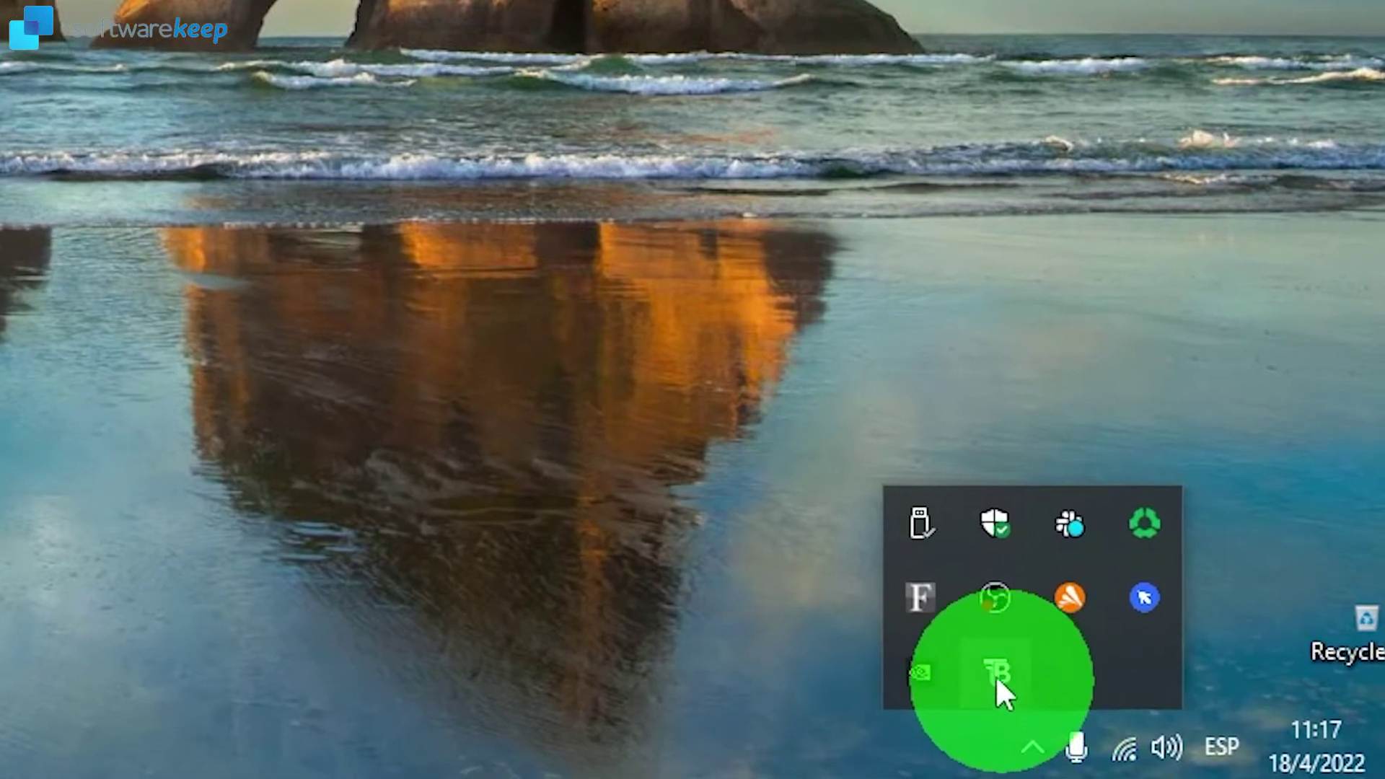
# Step: Set TranslucentTB's desktop taskbar style to Opaque
pyautogui.rightClick(1201, 736)
pyautogui.moveTo(1162, 274)
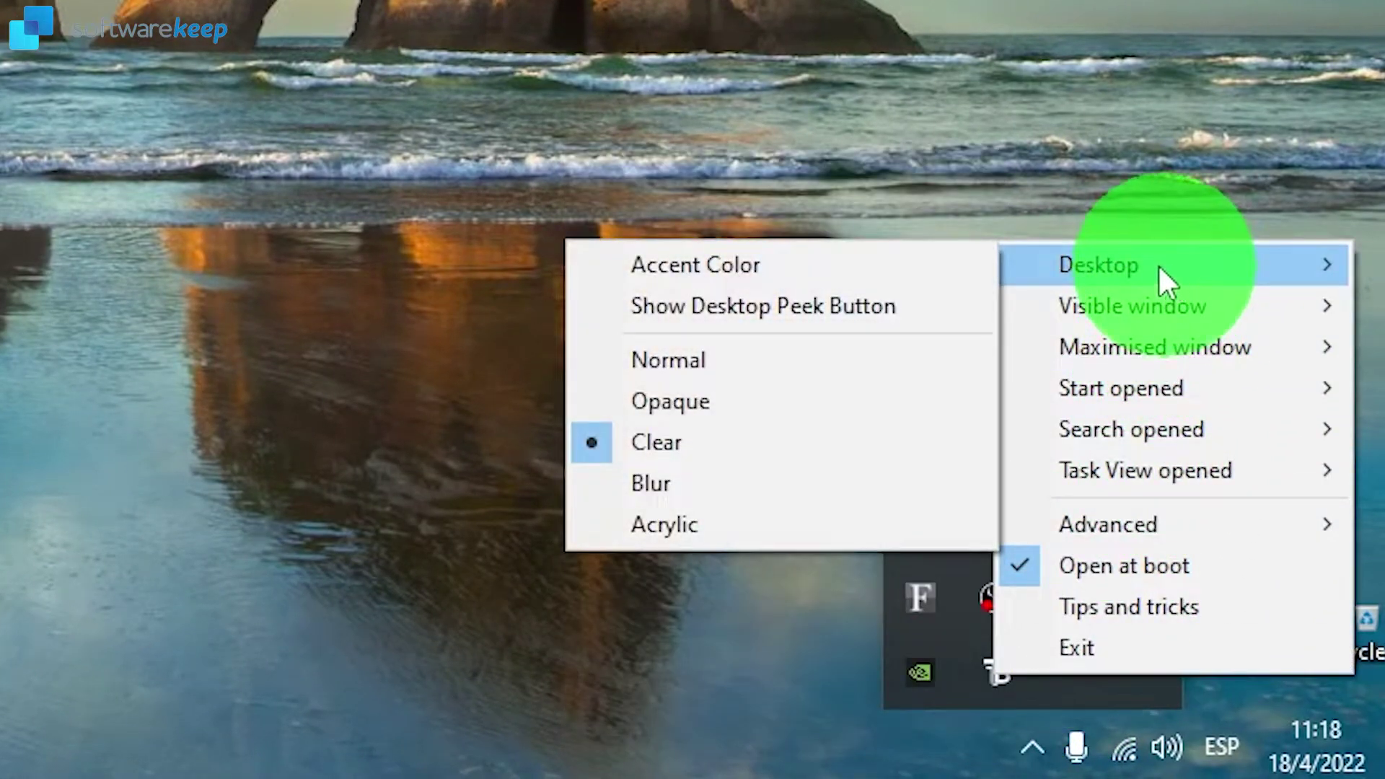
pyautogui.click(740, 398)
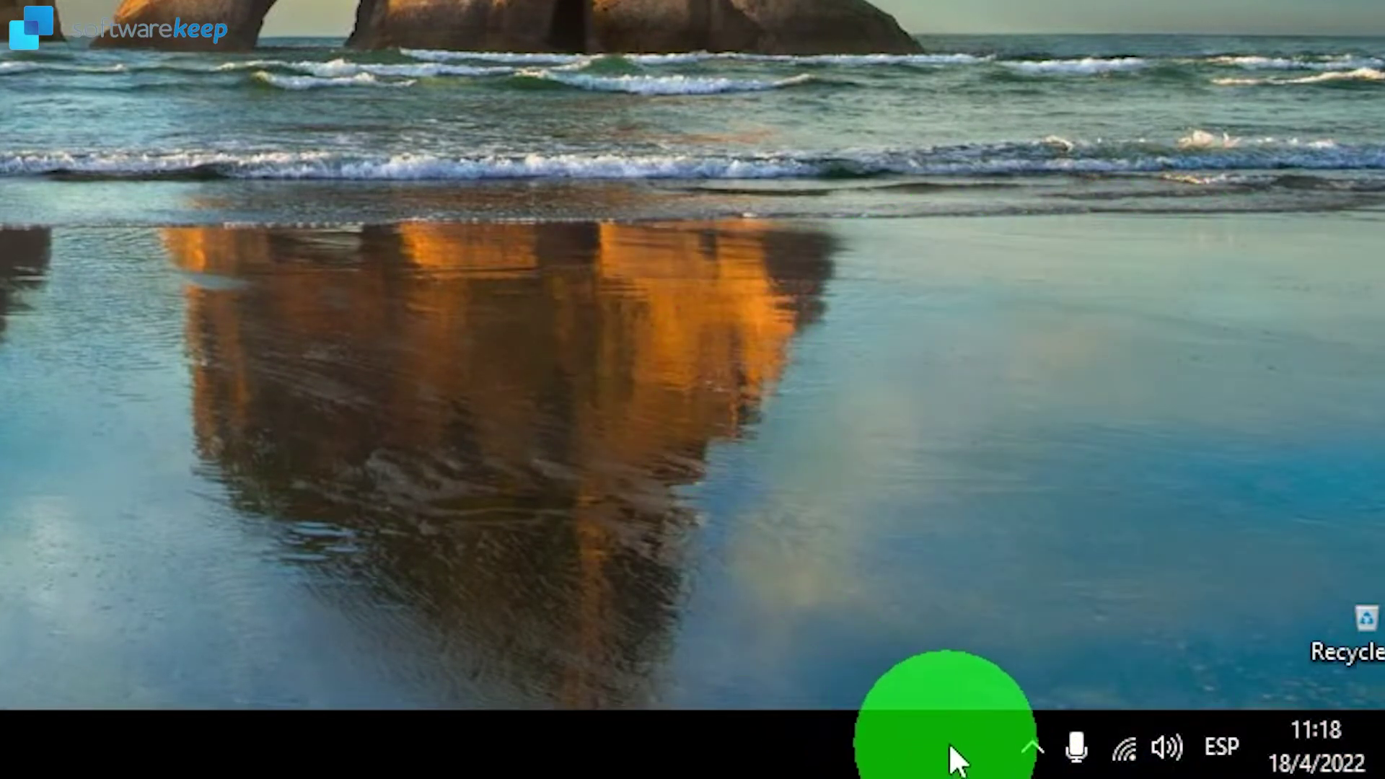
# Step: Switch TranslucentTB's desktop taskbar style to Acrylic
pyautogui.click(1033, 737)
pyautogui.rightClick(992, 652)
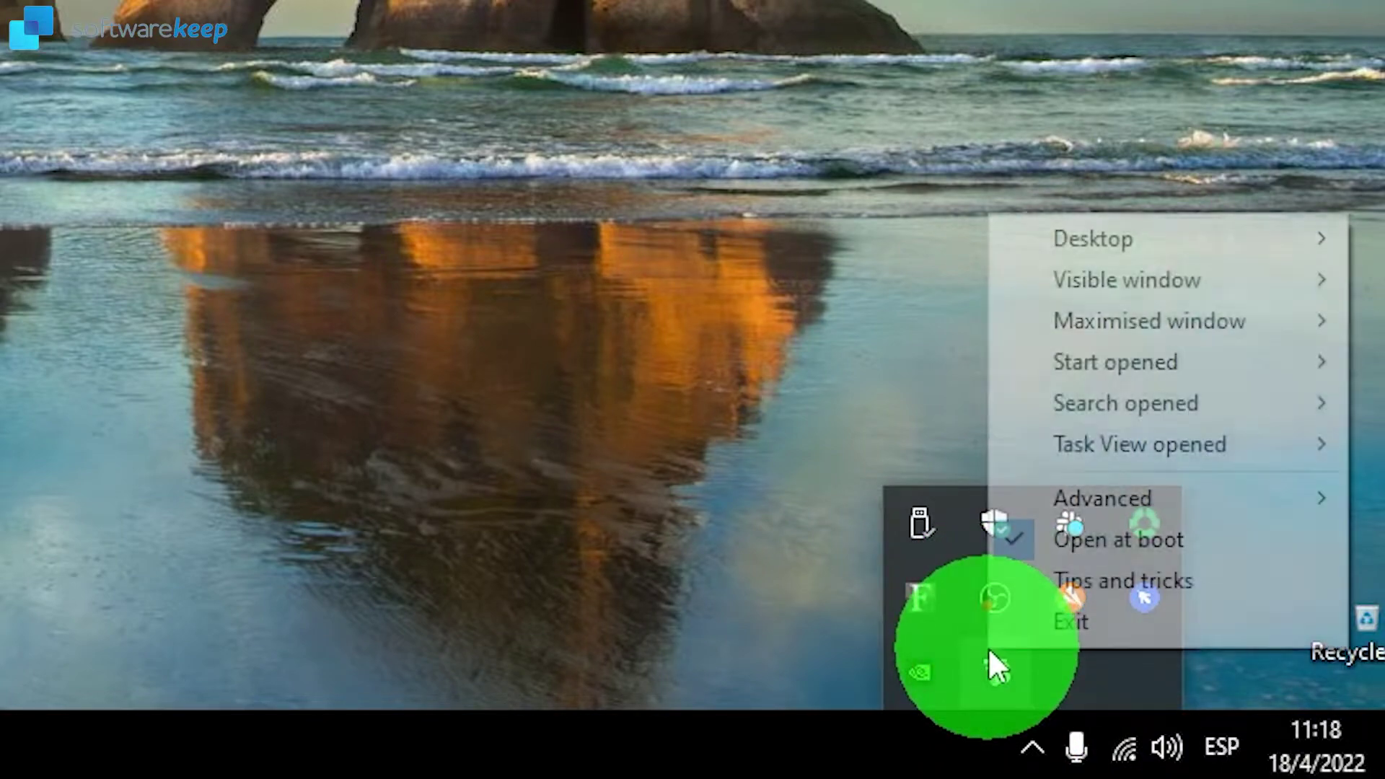
pyautogui.moveTo(1114, 318)
pyautogui.moveTo(1051, 232)
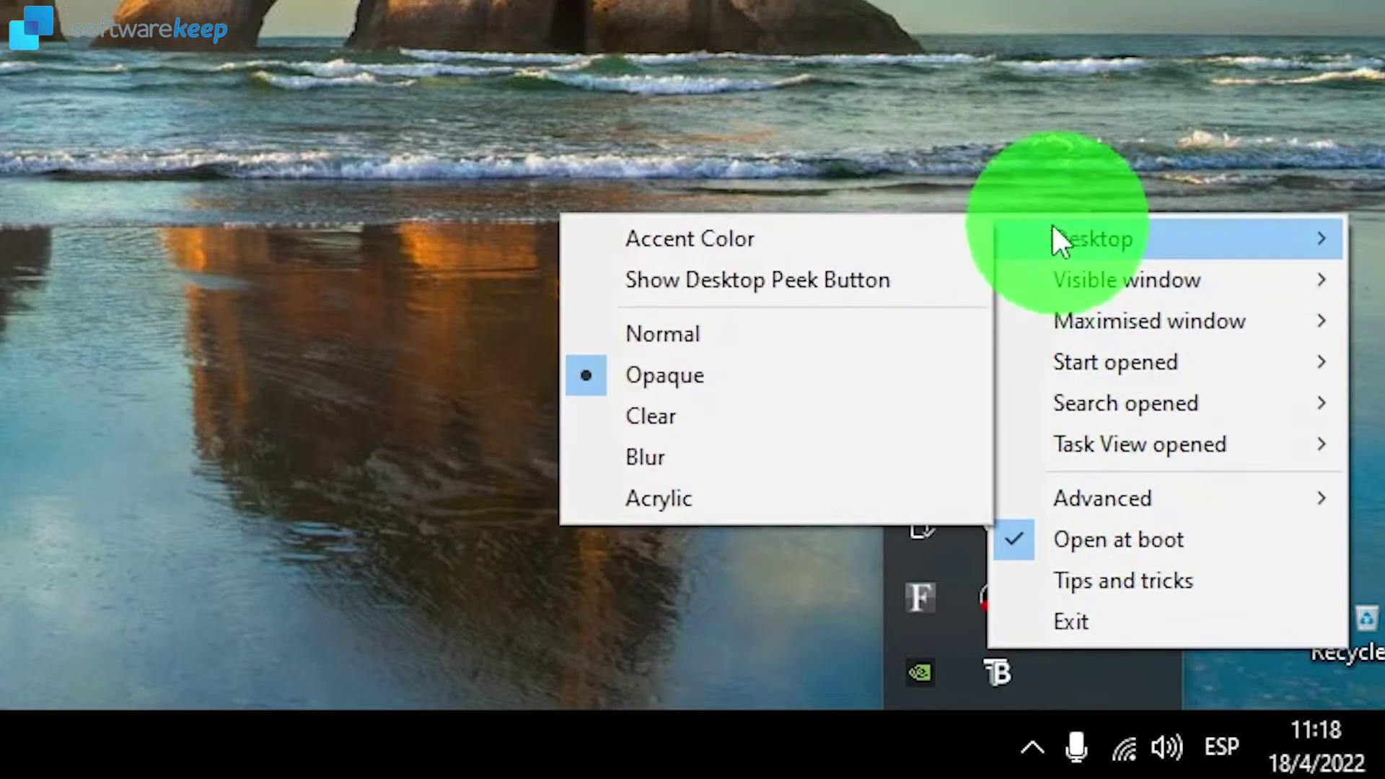
pyautogui.click(717, 496)
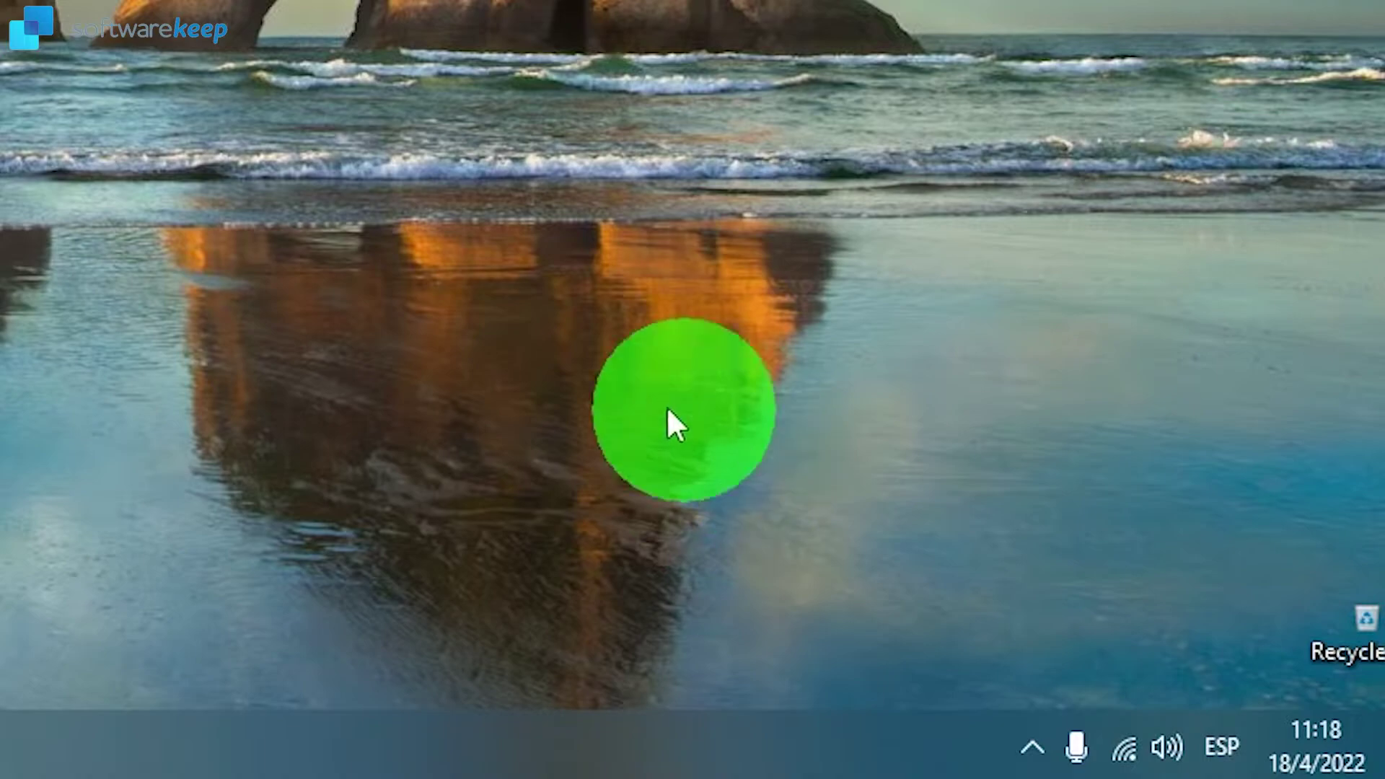
# Step: Switch TranslucentTB's desktop taskbar style to Clear for a fully transparent taskbar
pyautogui.click(1033, 746)
pyautogui.rightClick(997, 671)
pyautogui.moveTo(1096, 261)
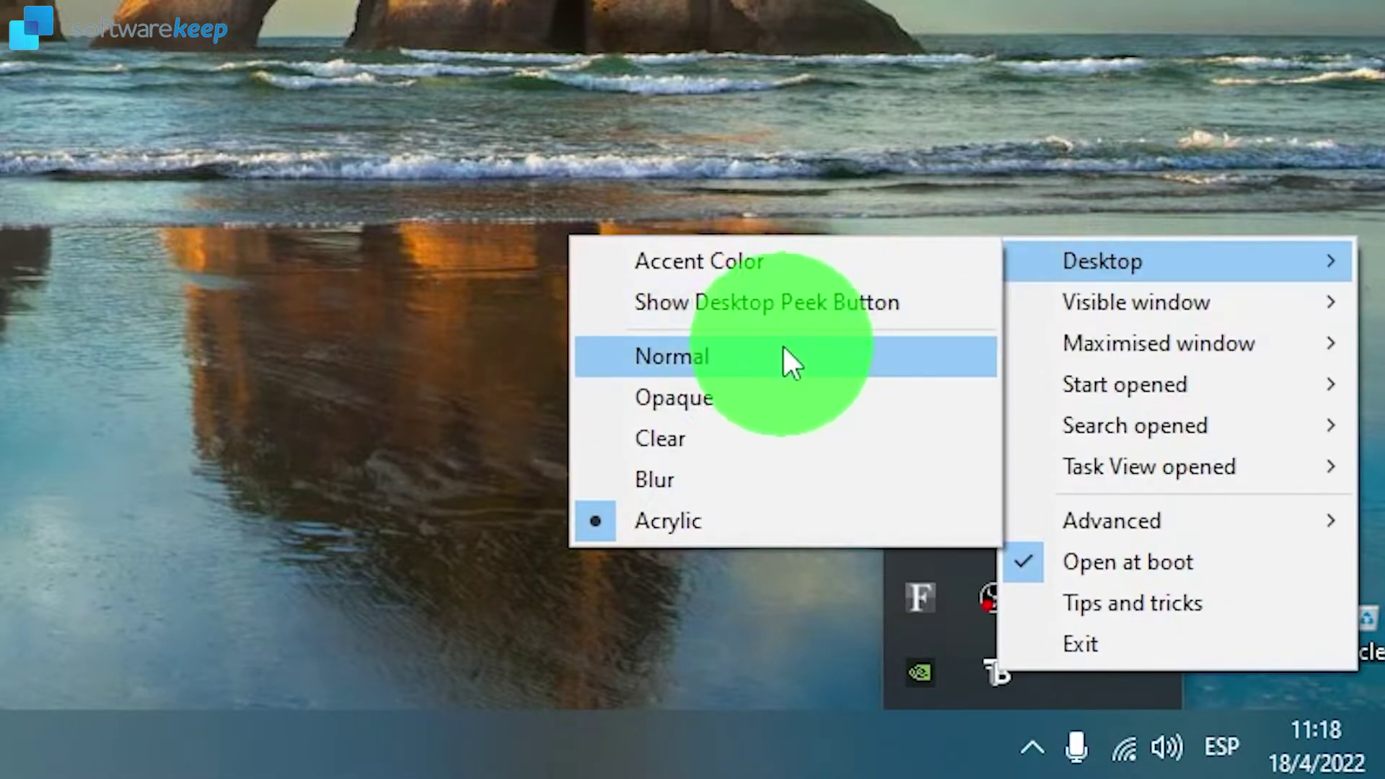
pyautogui.click(743, 433)
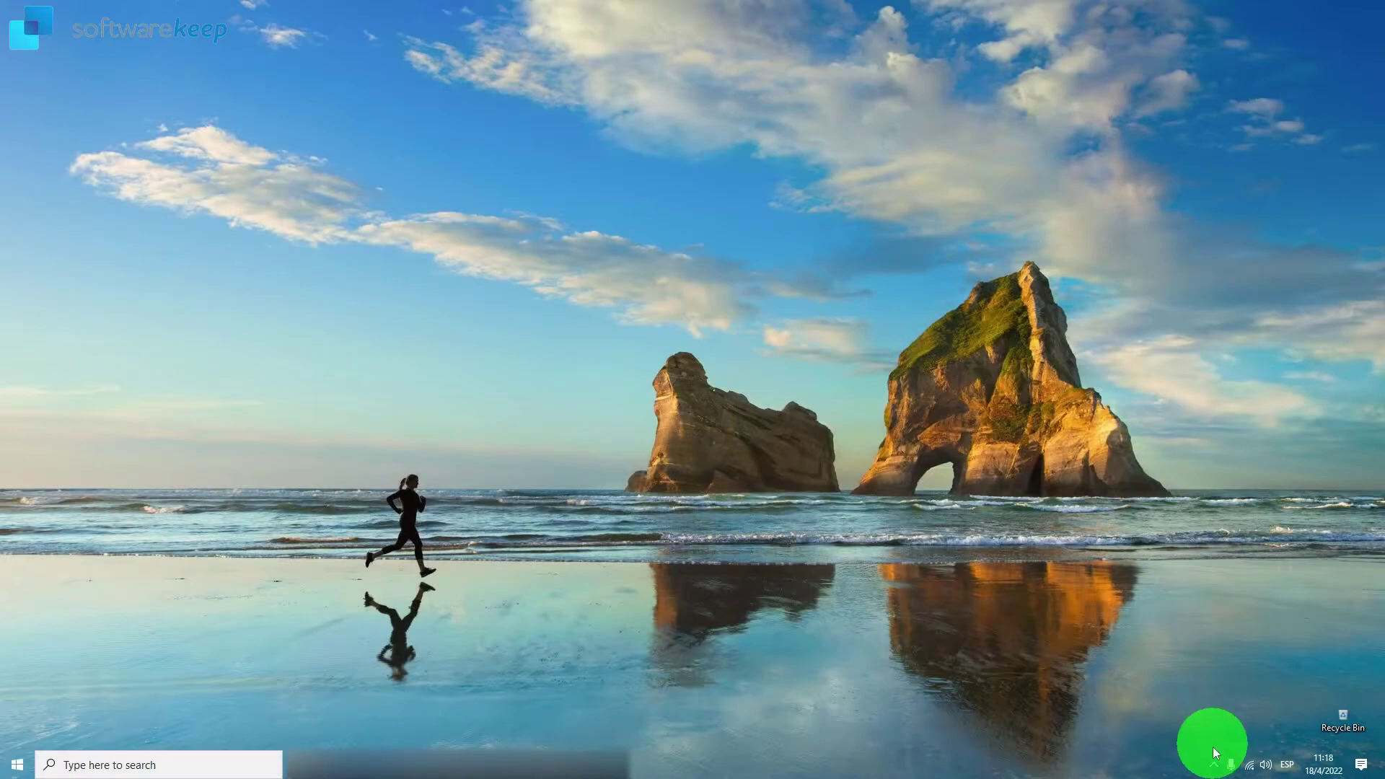
# Step: Toggle TranslucentTB's Open at boot option off and back on so it still starts at boot
pyautogui.click(1033, 746)
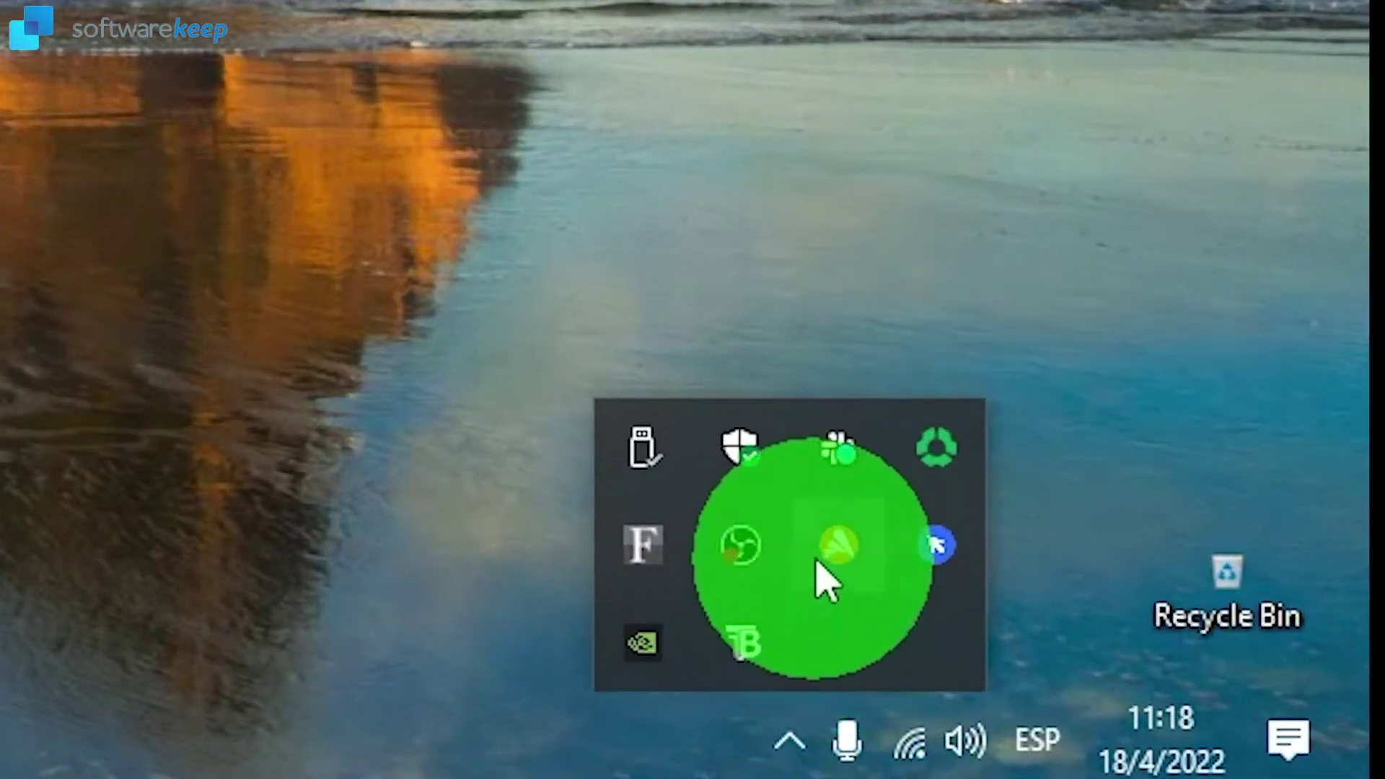
pyautogui.rightClick(749, 653)
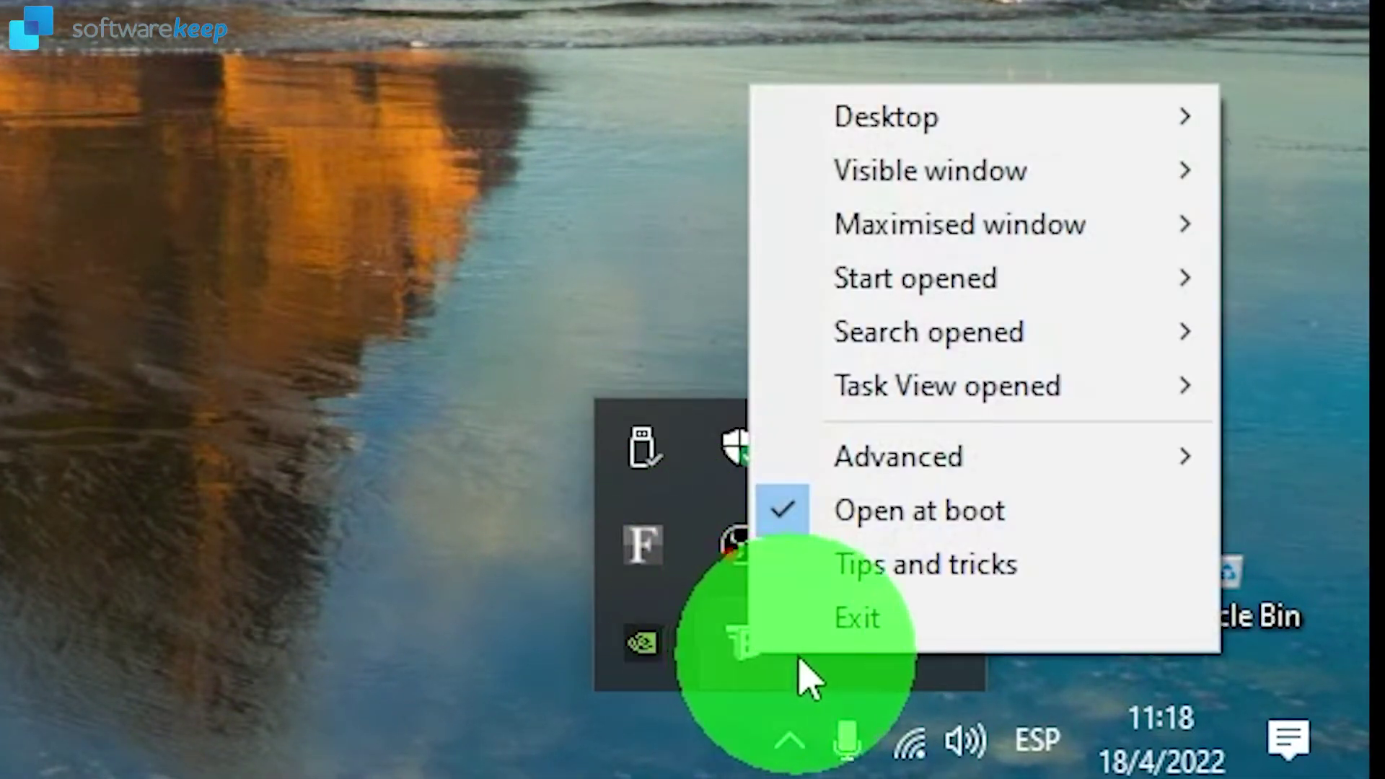
pyautogui.click(900, 509)
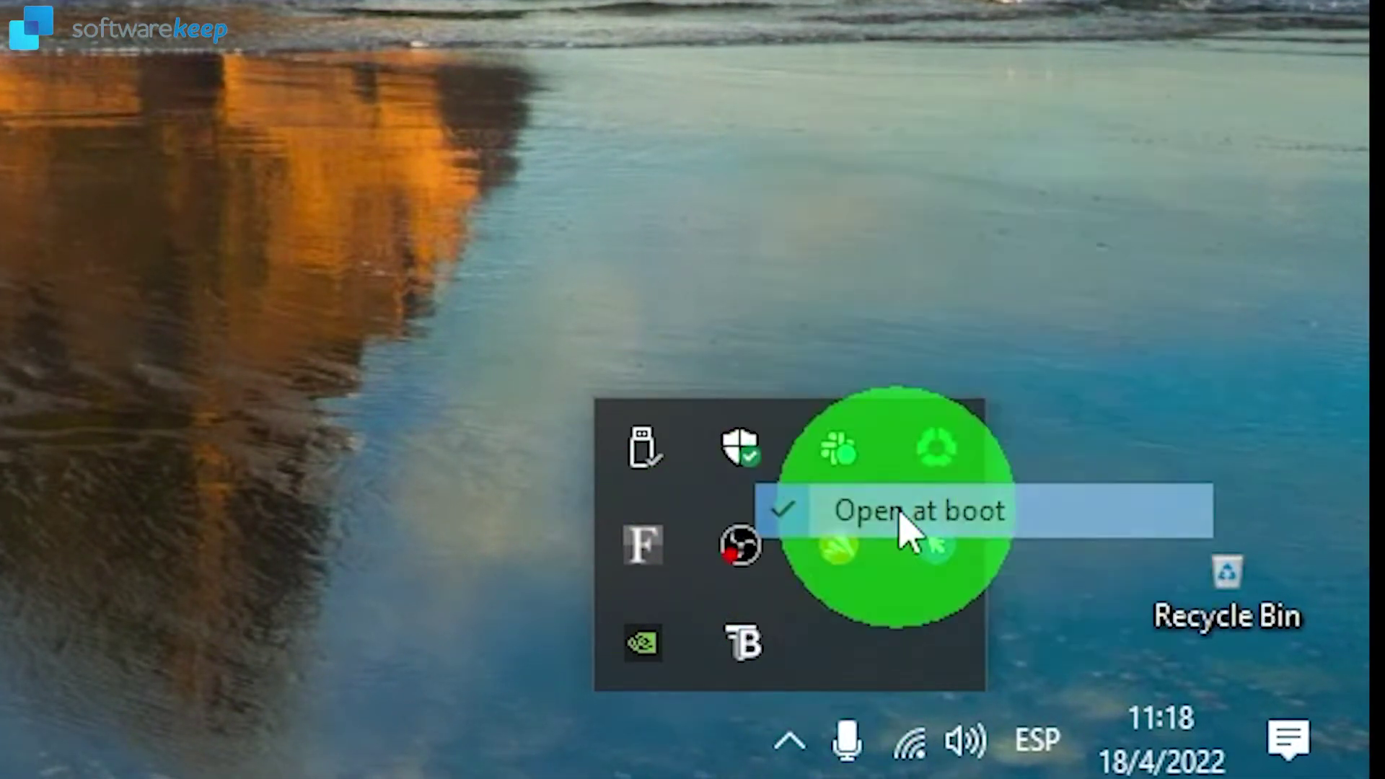
pyautogui.rightClick(763, 672)
pyautogui.click(843, 525)
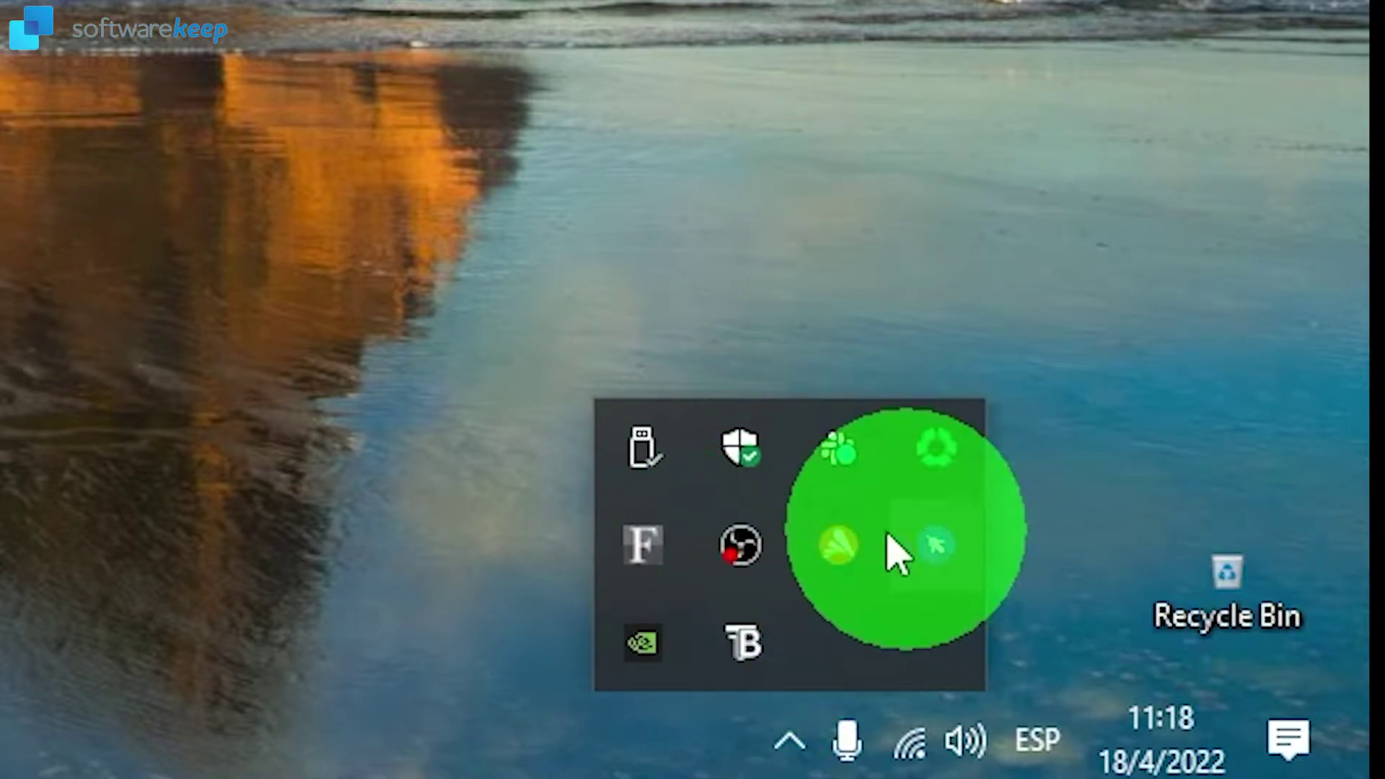
# Step: Check TranslucentTB's Advanced and Desktop submenus, then exit TranslucentTB
pyautogui.rightClick(746, 644)
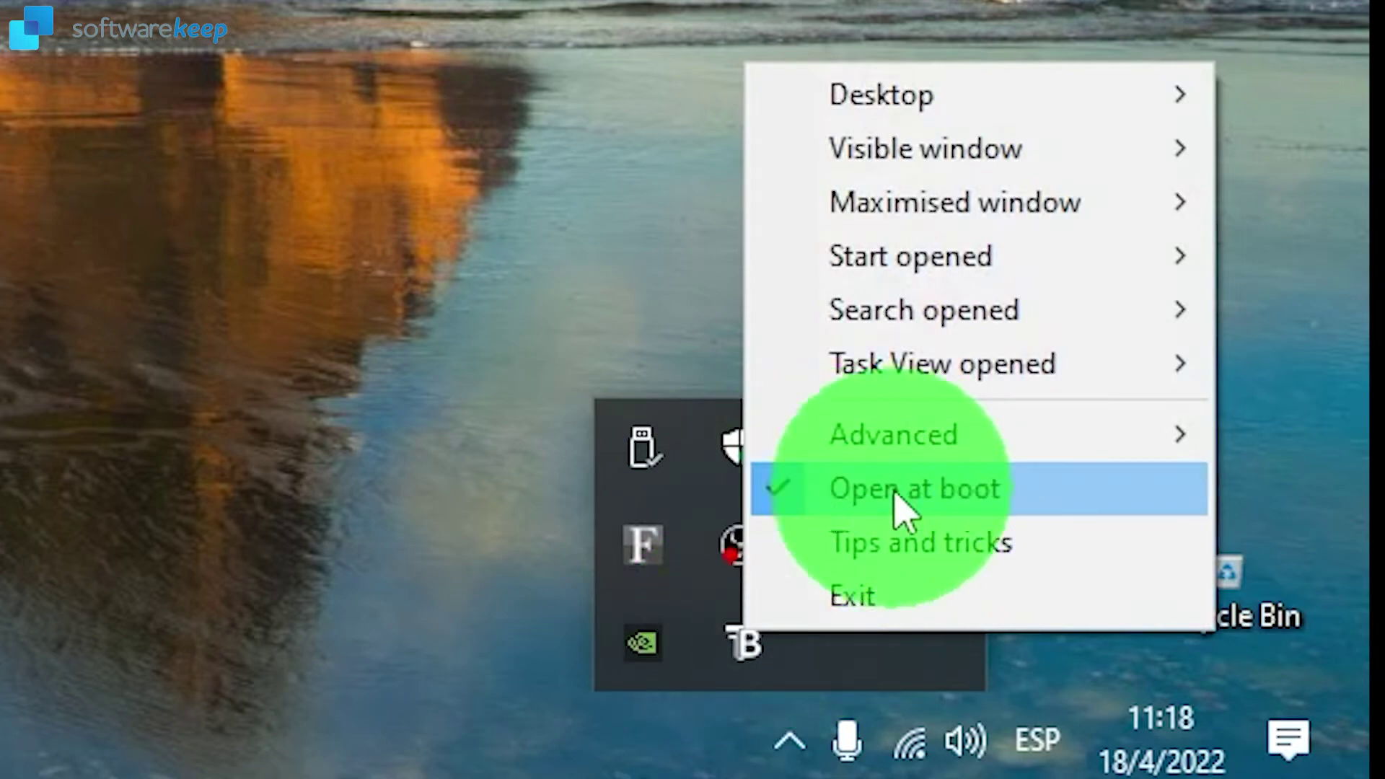
pyautogui.moveTo(965, 458)
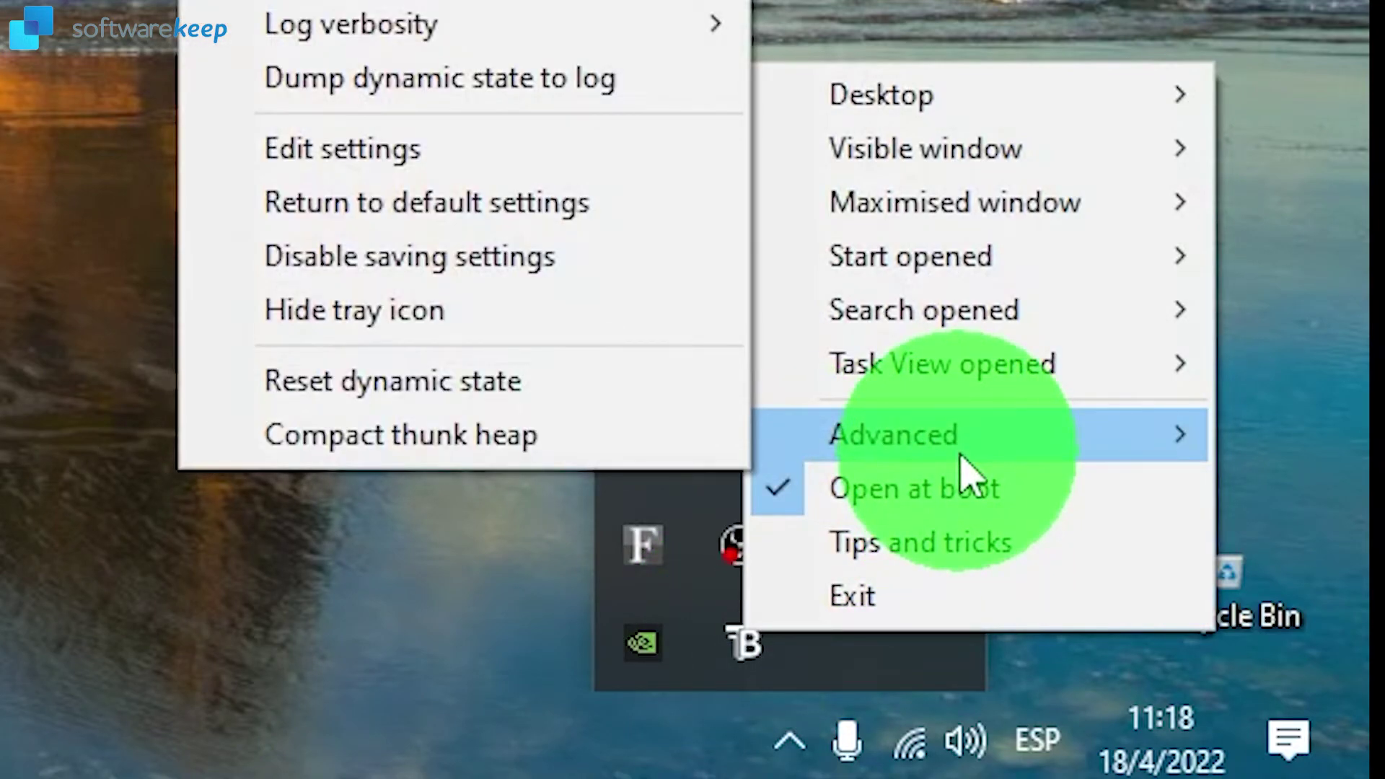
pyautogui.moveTo(898, 129)
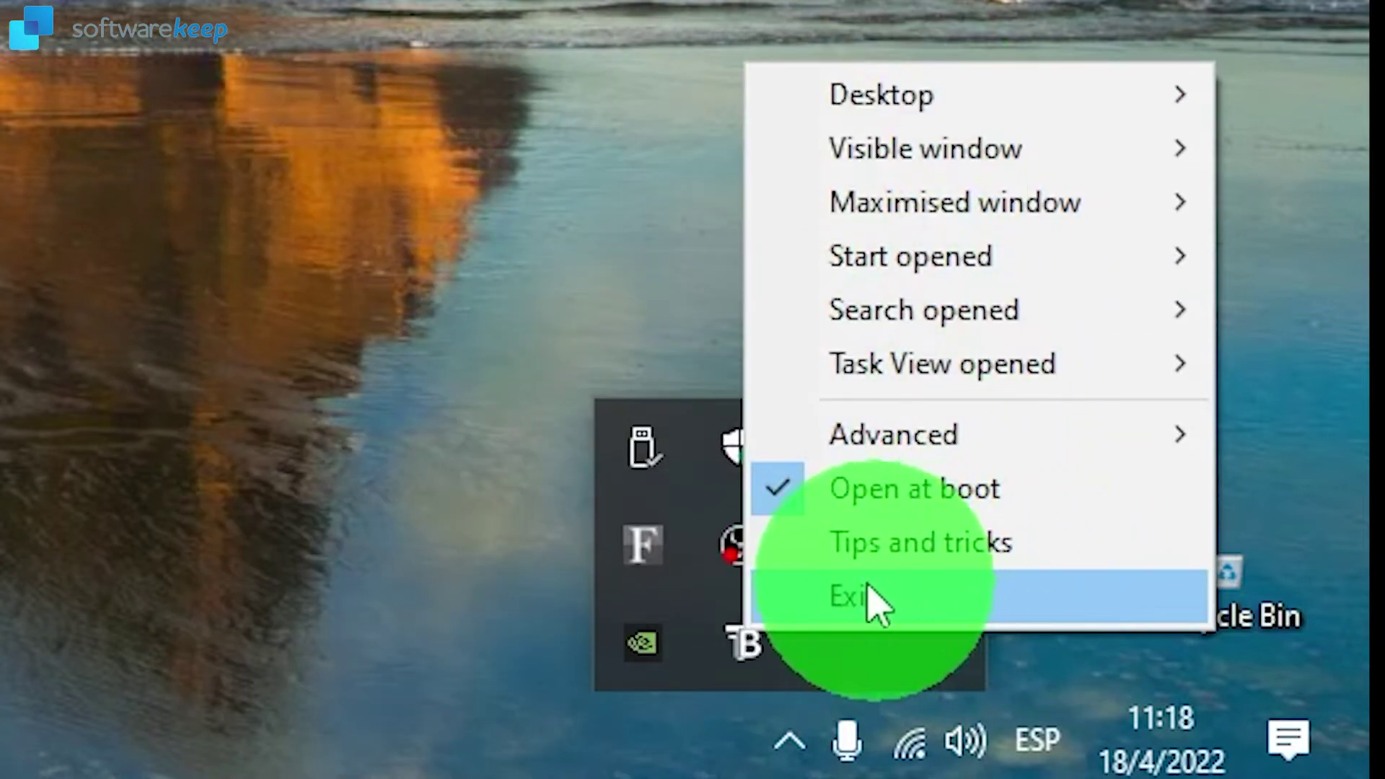
pyautogui.click(963, 611)
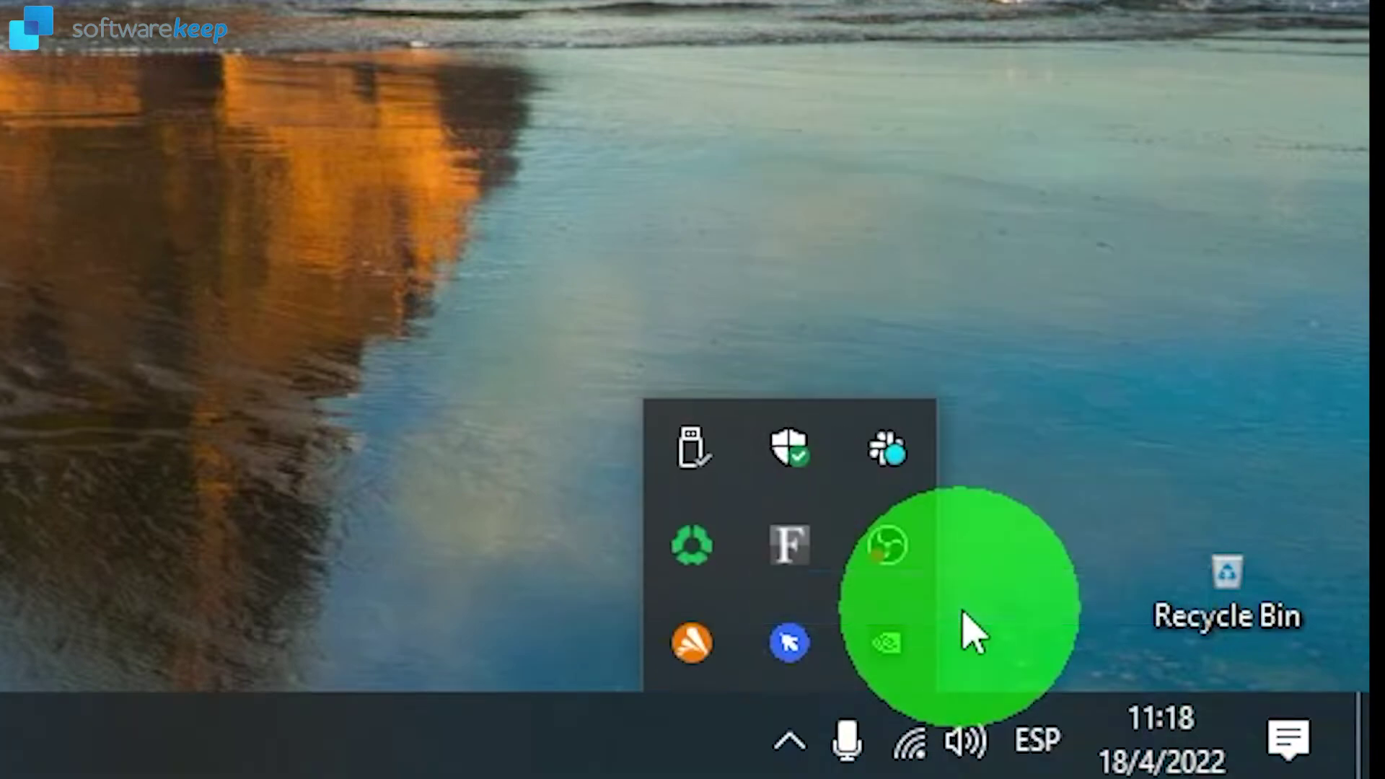